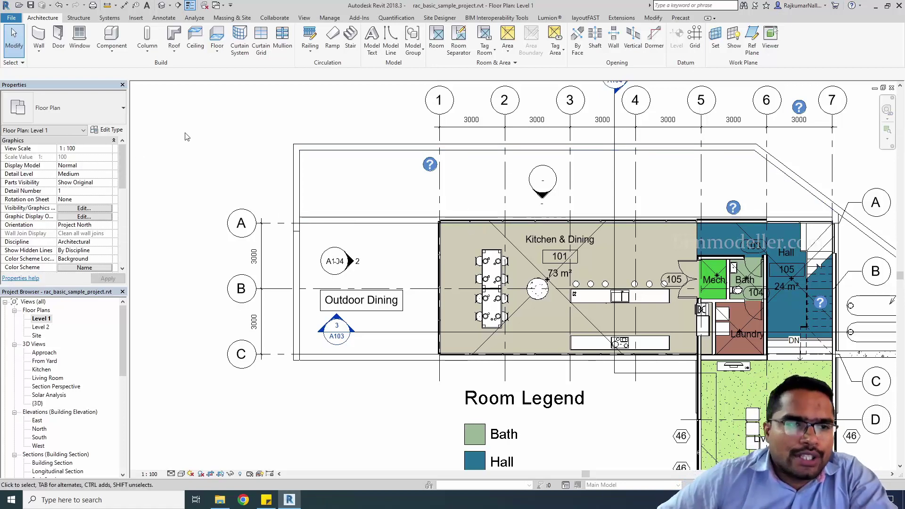
Step: Pan the Level 1 plan and select the longitudinal section line near gridline C
{"action": "left_click", "coordinate": [11, 20]}
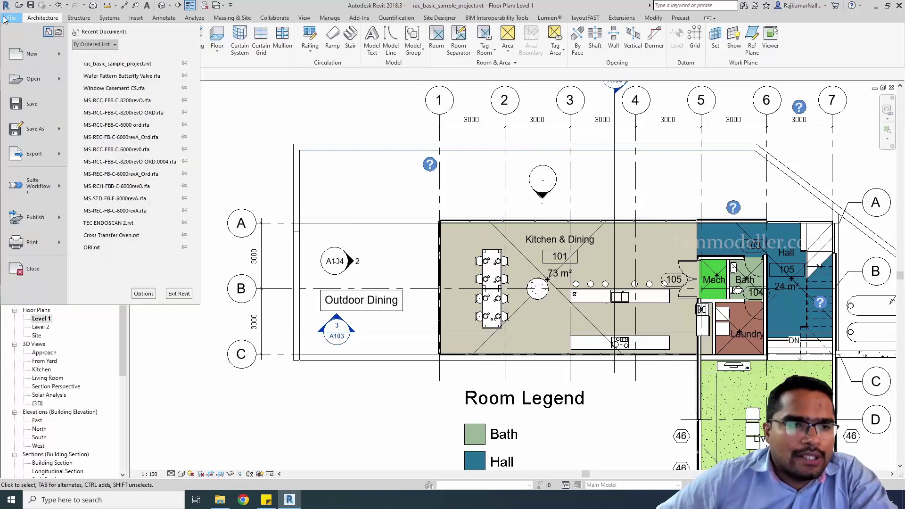
{"action": "left_click", "coordinate": [229, 145]}
{"action": "left_click", "coordinate": [336, 331]}
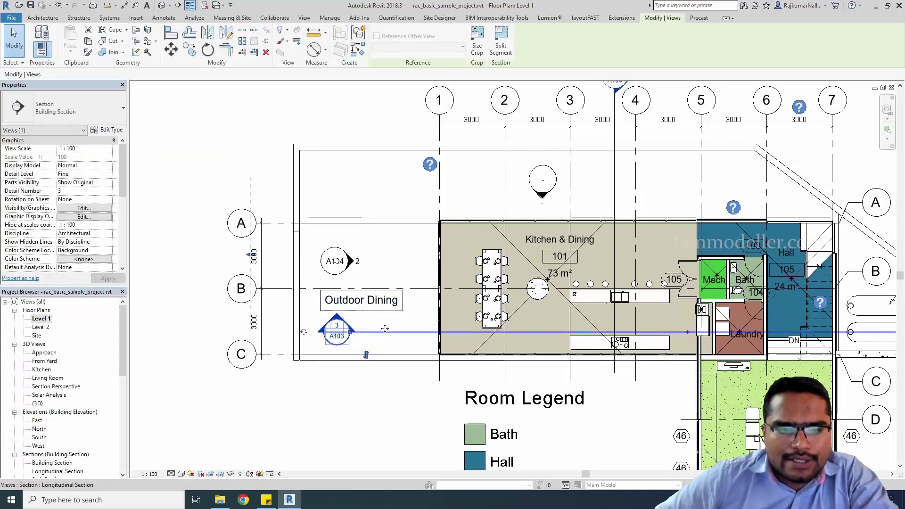
{"action": "mouse_move", "coordinate": [331, 296]}
{"action": "middle_mouse_down"}
{"action": "mouse_move", "coordinate": [322, 292]}
{"action": "mouse_move", "coordinate": [397, 340]}
{"action": "middle_mouse_up"}
{"action": "scroll", "coordinate": [321, 292], "scroll_direction": "down", "scroll_amount": 1}
{"action": "scroll", "coordinate": [321, 292], "scroll_direction": "down", "scroll_amount": 2}
{"action": "left_click", "coordinate": [387, 322]}
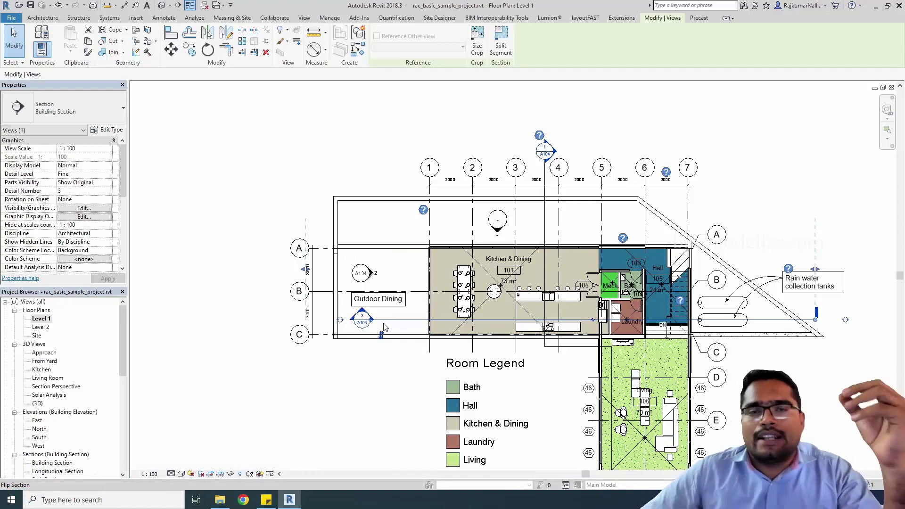
Step: Open the Building Section type properties and review its Section Tag's head and tail settings
{"action": "left_click", "coordinate": [106, 131]}
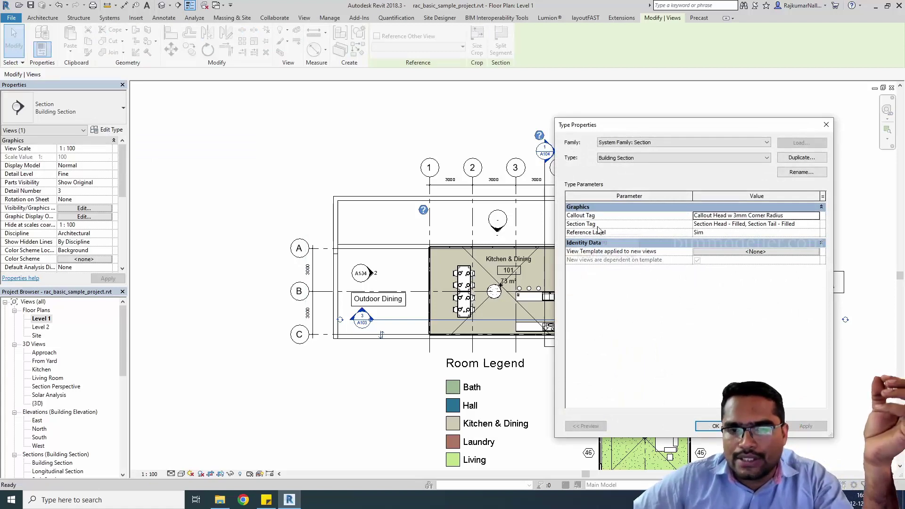
{"action": "left_click_drag", "start_coordinate": [723, 128], "coordinate": [366, 125]}
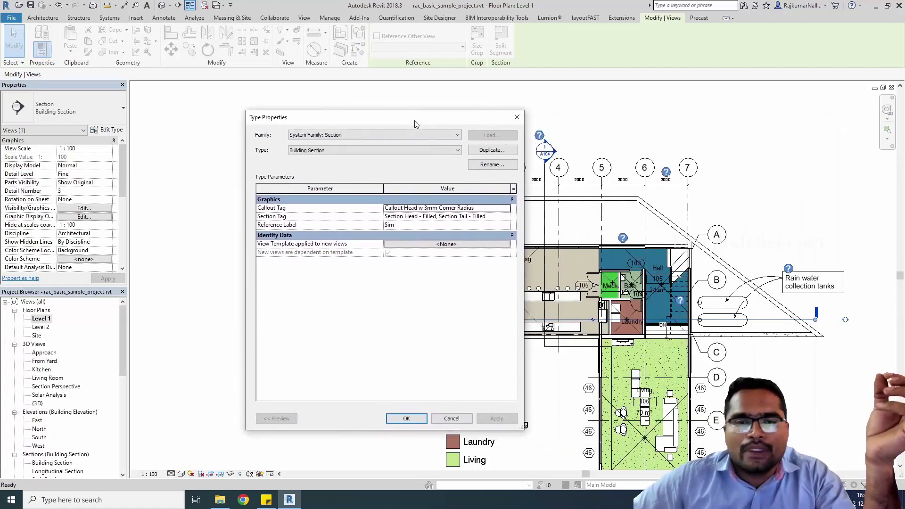
{"action": "left_click", "coordinate": [272, 217]}
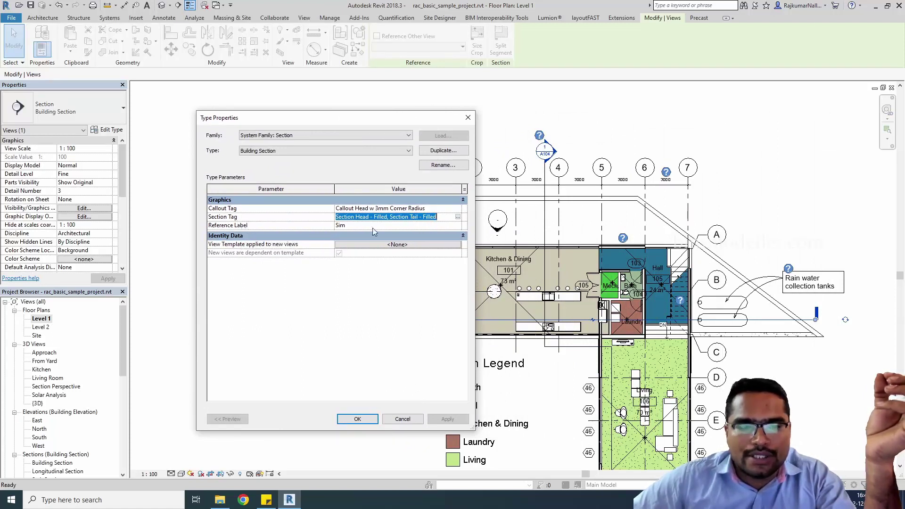
{"action": "left_click", "coordinate": [445, 216]}
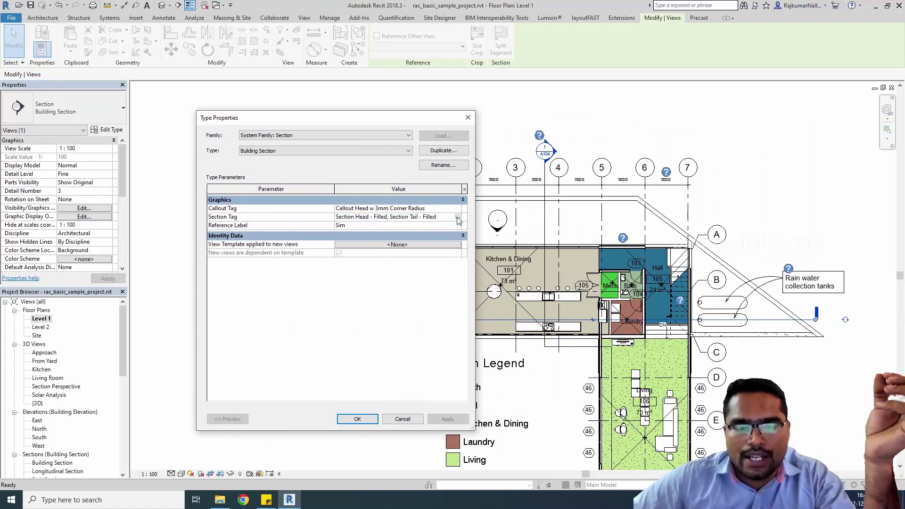
{"action": "left_click", "coordinate": [458, 218]}
{"action": "left_click_drag", "start_coordinate": [354, 122], "coordinate": [643, 125]}
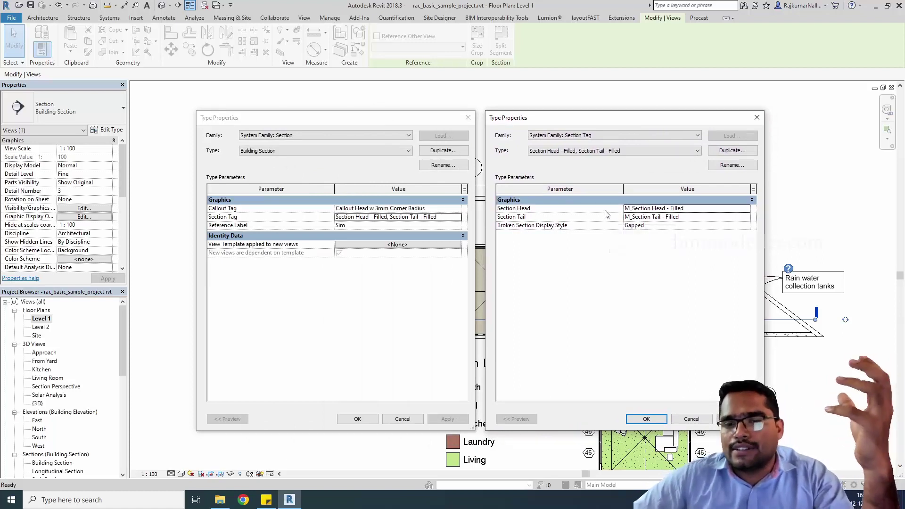
{"action": "mouse_move", "coordinate": [686, 208]}
{"action": "left_click", "coordinate": [743, 214]}
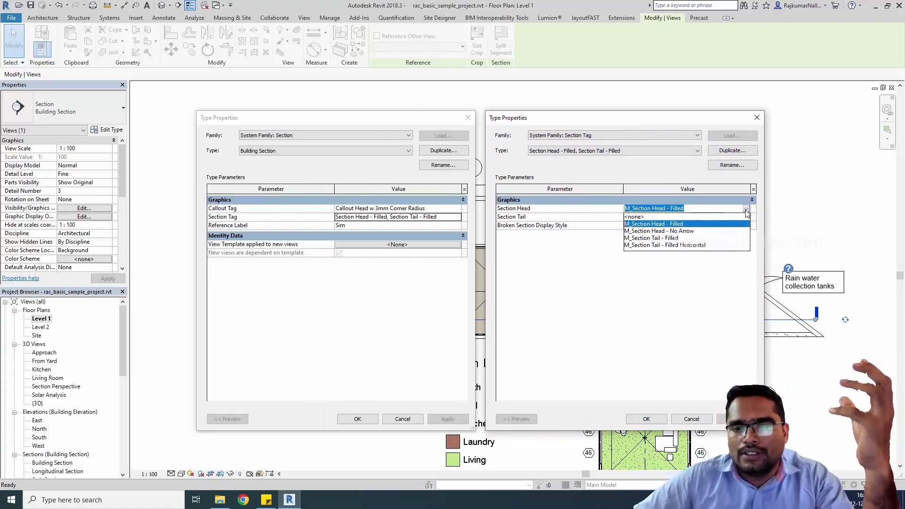
{"action": "left_click", "coordinate": [739, 207]}
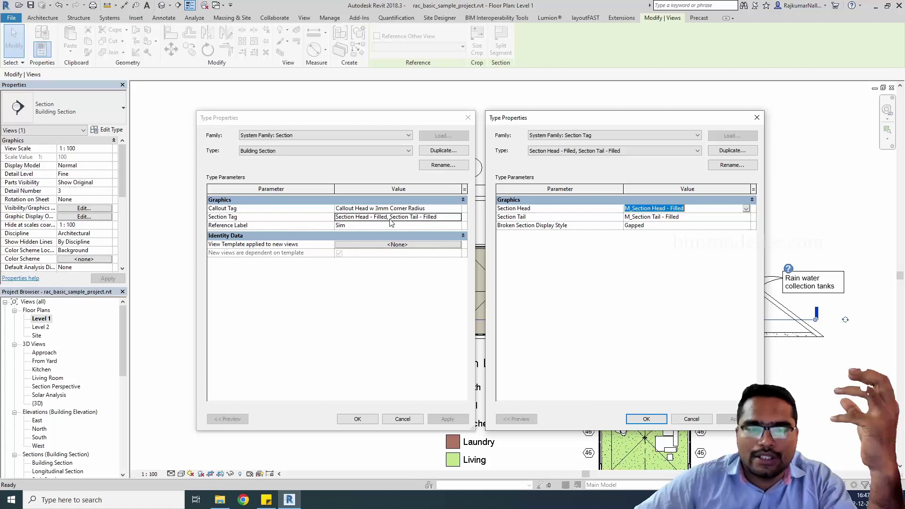
{"action": "left_click", "coordinate": [658, 218]}
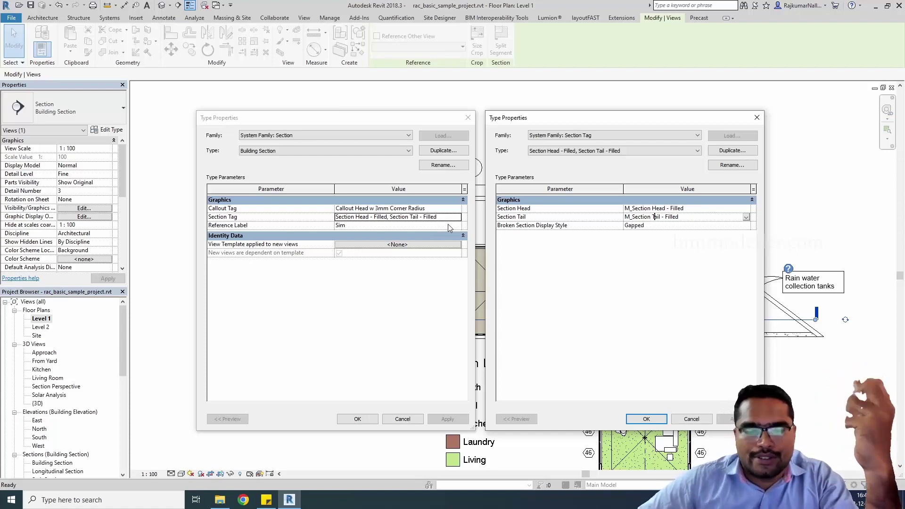
Step: Close both properties dialogs and create a new family from Annotations\Metric Section Head.rft
{"action": "left_click", "coordinate": [639, 419]}
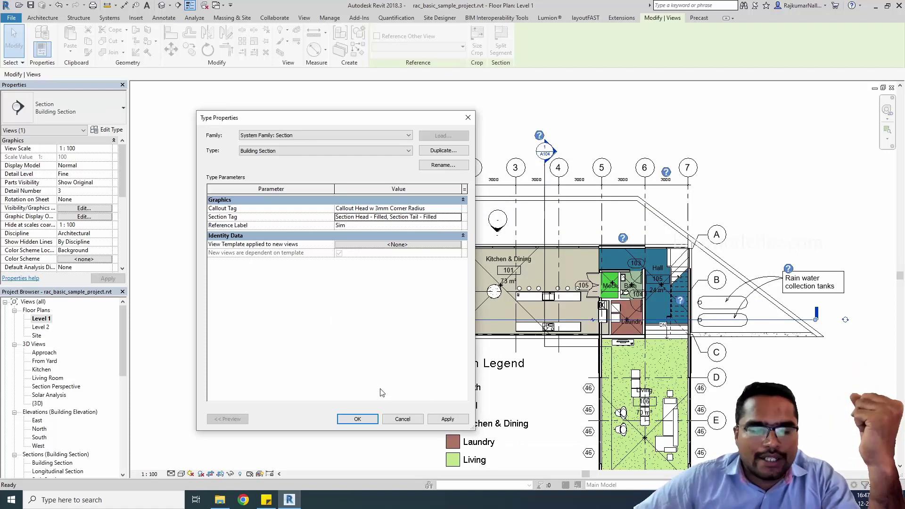
{"action": "left_click", "coordinate": [357, 419]}
{"action": "left_click", "coordinate": [14, 17]}
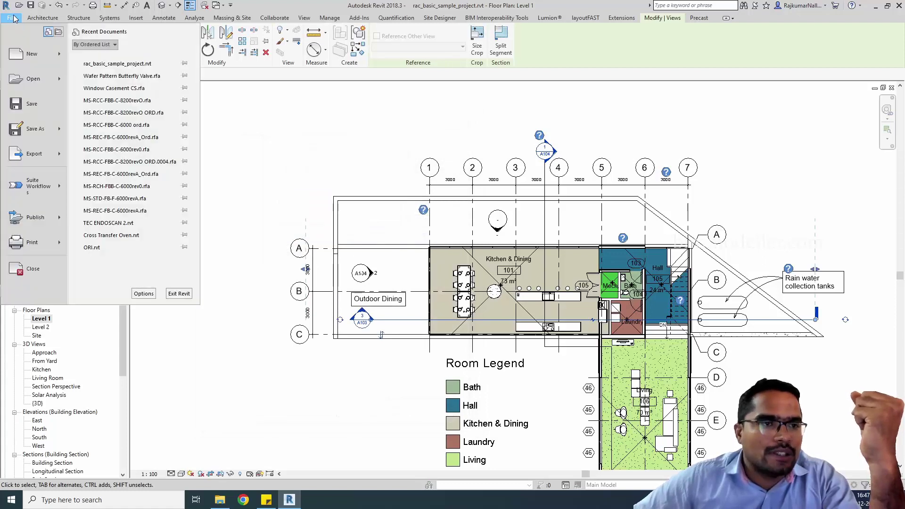
{"action": "key", "text": "Escape"}
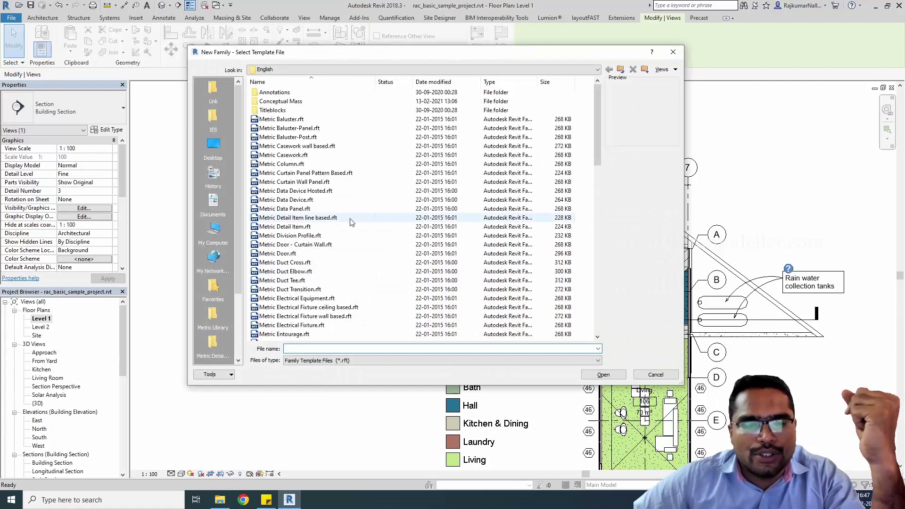
{"action": "double_click", "coordinate": [317, 92]}
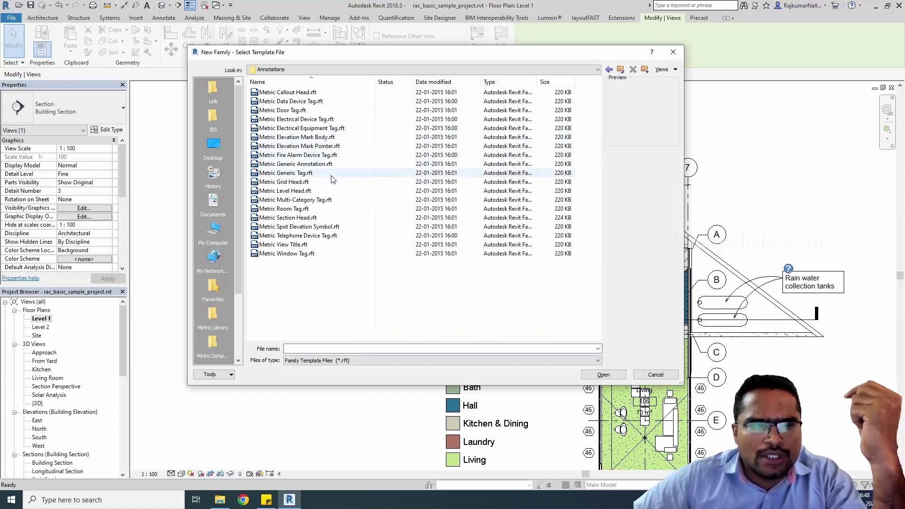
{"action": "left_click", "coordinate": [330, 217]}
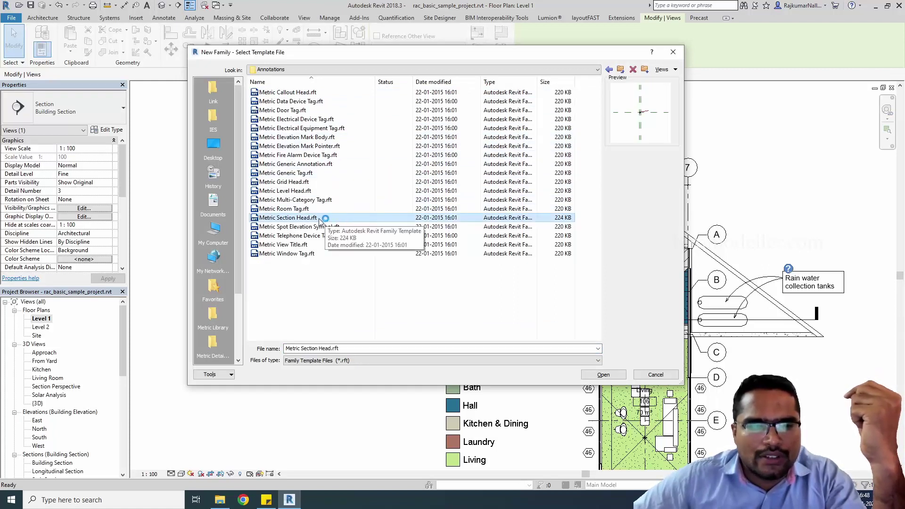
{"action": "left_click", "coordinate": [595, 378]}
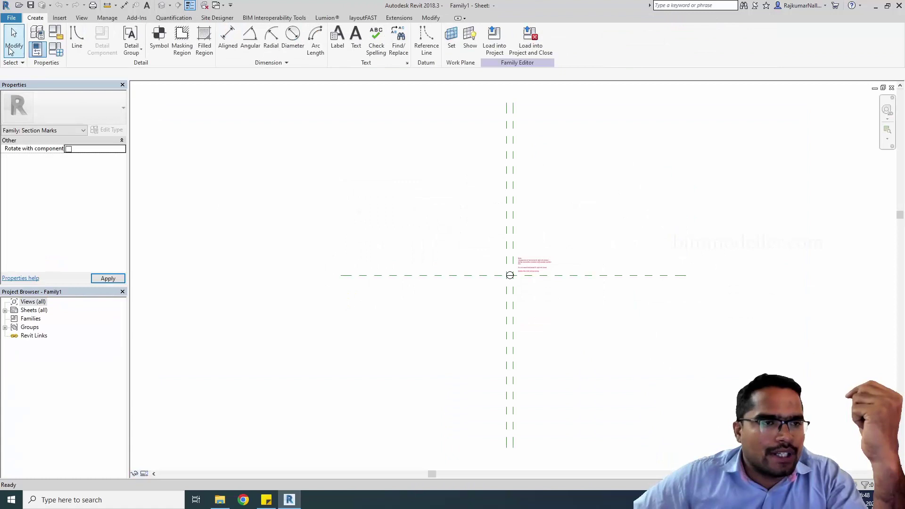
{"action": "left_click", "coordinate": [56, 35]}
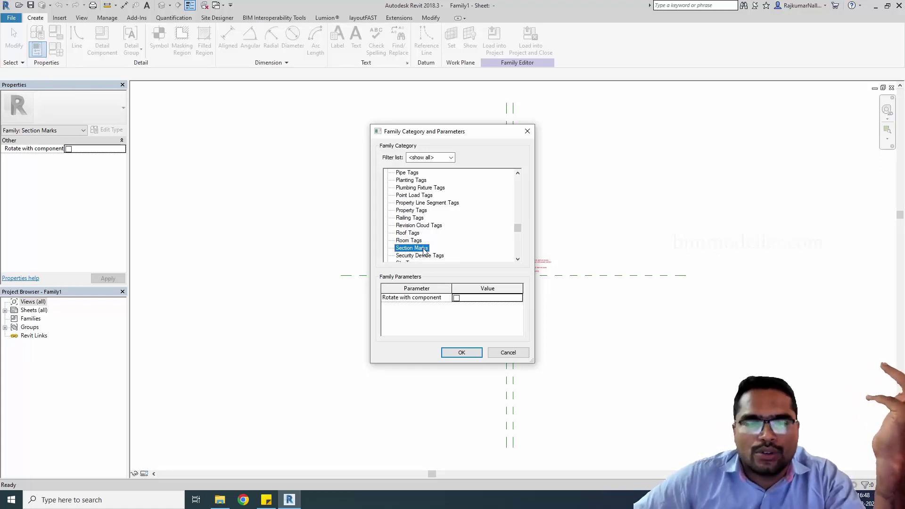
{"action": "scroll", "coordinate": [483, 261], "scroll_direction": "down", "scroll_amount": 1}
{"action": "scroll", "coordinate": [485, 261], "scroll_direction": "down", "scroll_amount": 1}
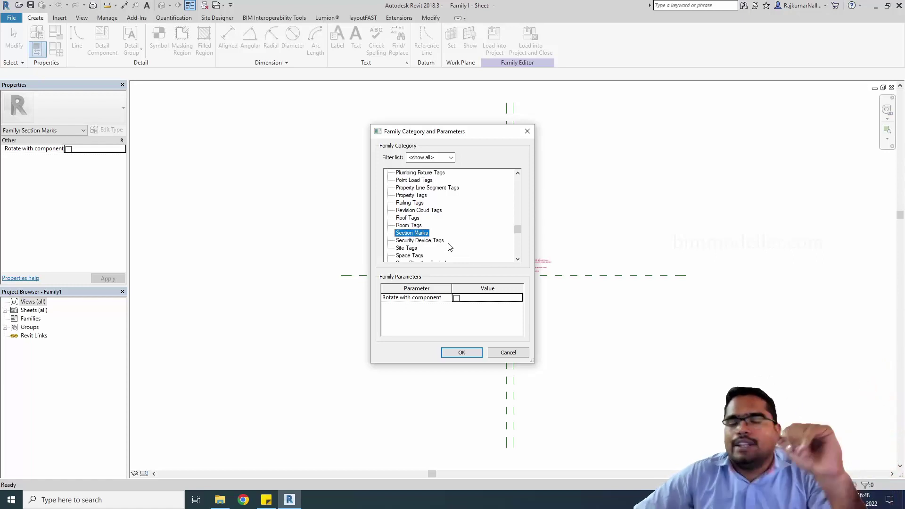
{"action": "left_click", "coordinate": [495, 349]}
{"action": "scroll", "coordinate": [521, 292], "scroll_direction": "up", "scroll_amount": 3}
{"action": "scroll", "coordinate": [527, 254], "scroll_direction": "up", "scroll_amount": 3}
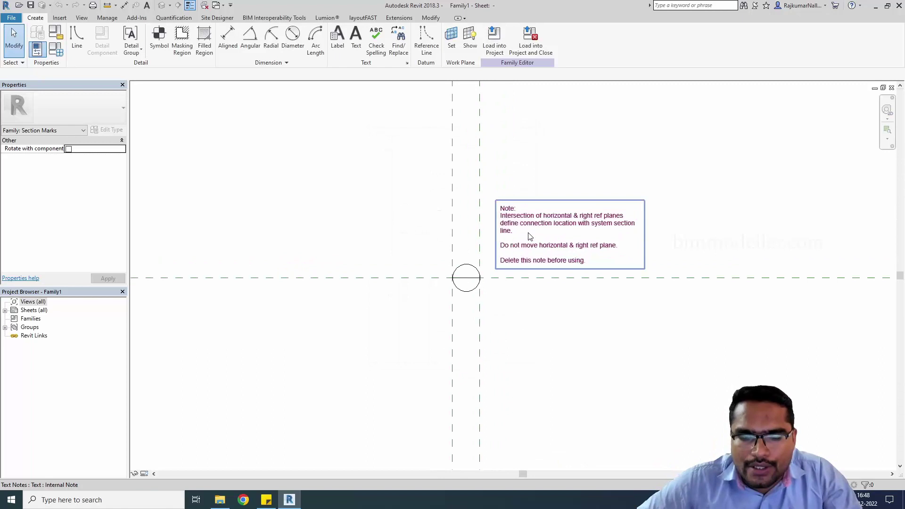
{"action": "scroll", "coordinate": [529, 236], "scroll_direction": "up", "scroll_amount": 1}
{"action": "scroll", "coordinate": [534, 239], "scroll_direction": "up", "scroll_amount": 2}
{"action": "scroll", "coordinate": [537, 241], "scroll_direction": "up", "scroll_amount": 1}
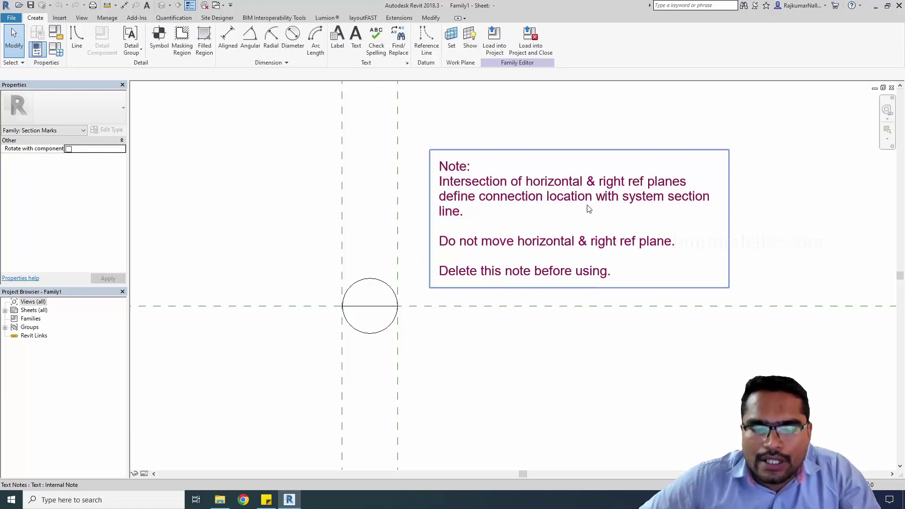
Step: Inspect the template's reference planes, then delete its instructional text note
{"action": "left_click", "coordinate": [515, 307]}
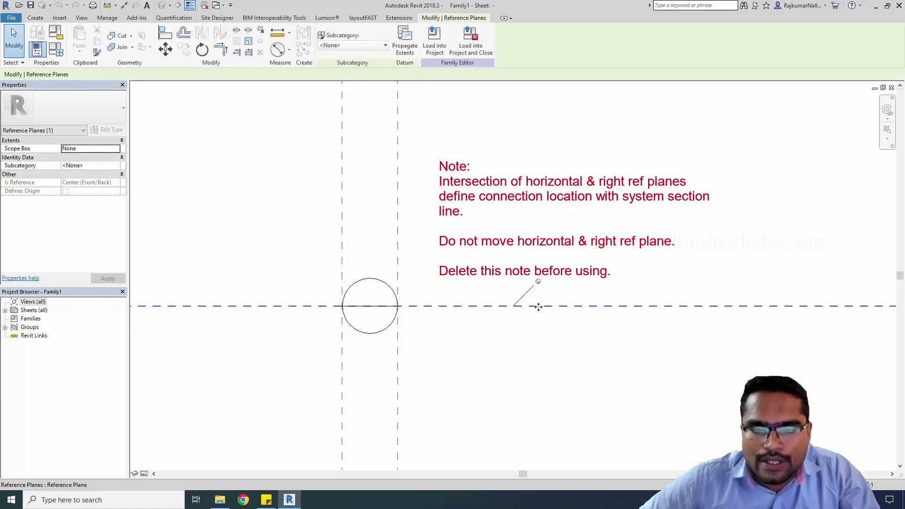
{"action": "left_click", "coordinate": [398, 267]}
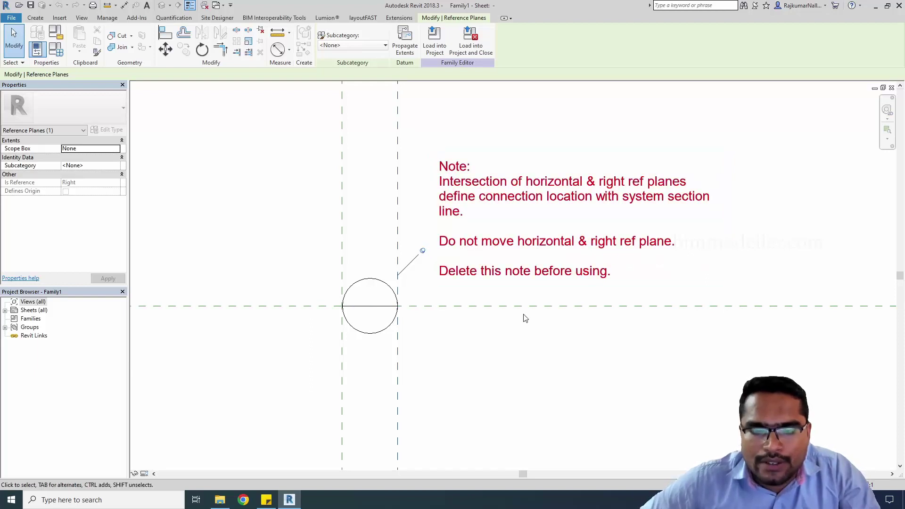
{"action": "left_click", "coordinate": [514, 330]}
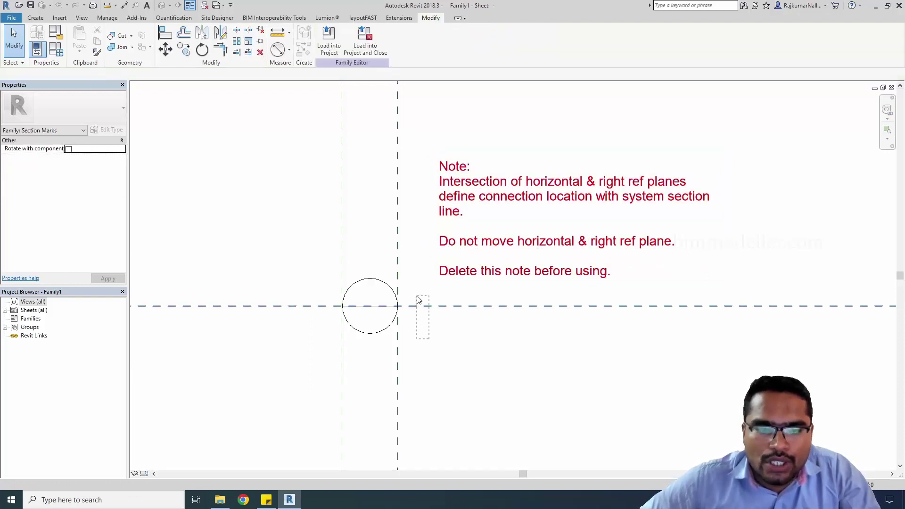
{"action": "left_click", "coordinate": [418, 305]}
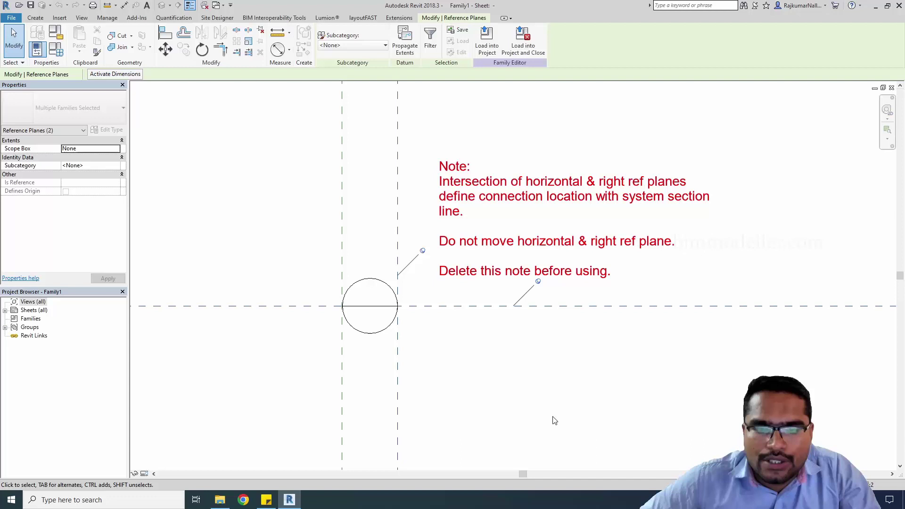
{"action": "left_click", "coordinate": [585, 344]}
{"action": "left_click", "coordinate": [523, 275]}
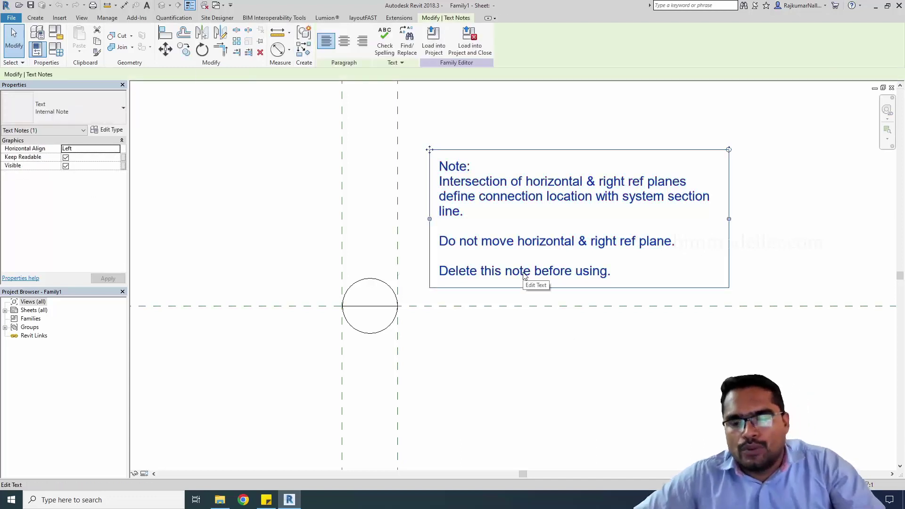
{"action": "key", "text": "Delete"}
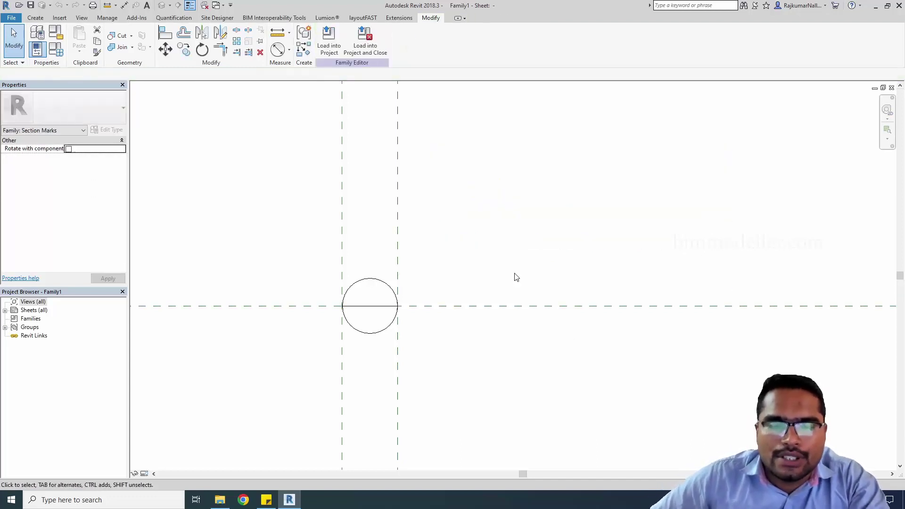
Step: Draw two lines from the circle's left and right edges up to its top, forming a triangle
{"action": "mouse_move", "coordinate": [467, 345]}
{"action": "middle_mouse_down"}
{"action": "mouse_move", "coordinate": [479, 330]}
{"action": "mouse_move", "coordinate": [442, 347]}
{"action": "middle_mouse_up"}
{"action": "scroll", "coordinate": [478, 330], "scroll_direction": "up", "scroll_amount": 2}
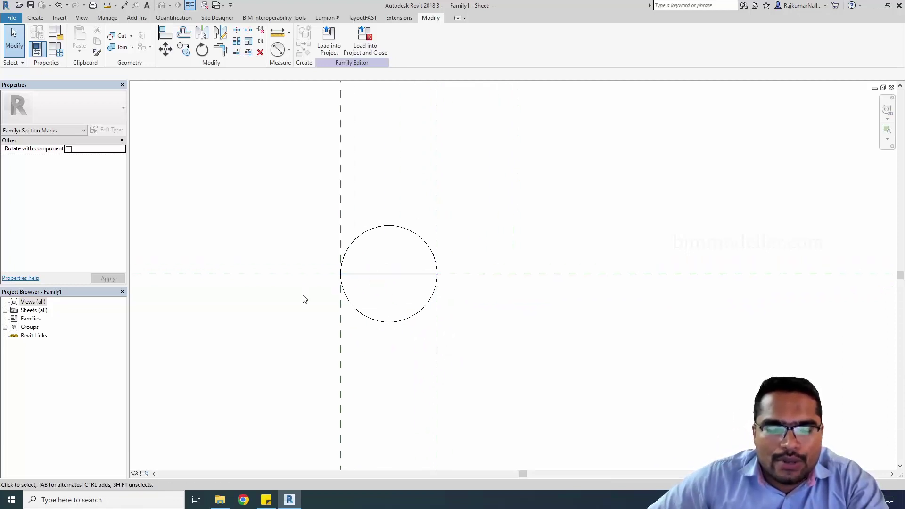
{"action": "middle_click_drag", "start_coordinate": [303, 299], "coordinate": [317, 320]}
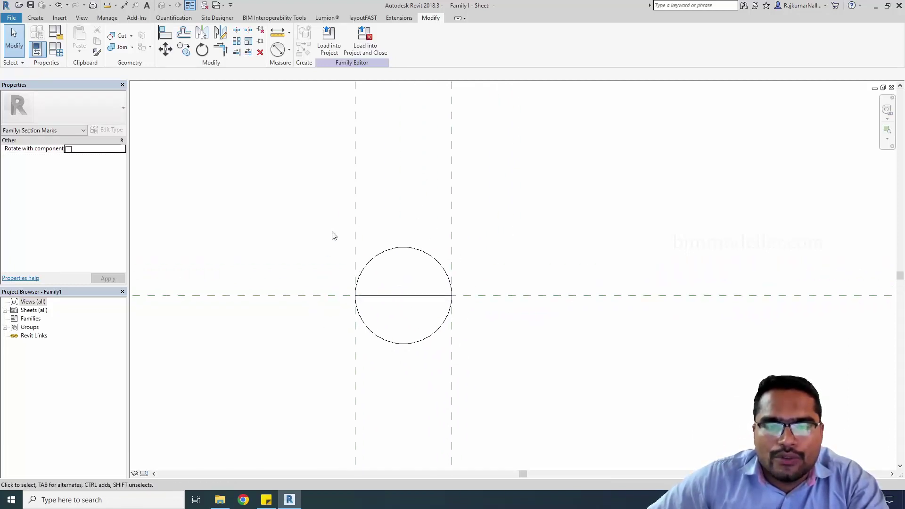
{"action": "middle_click_drag", "start_coordinate": [470, 265], "coordinate": [487, 280]}
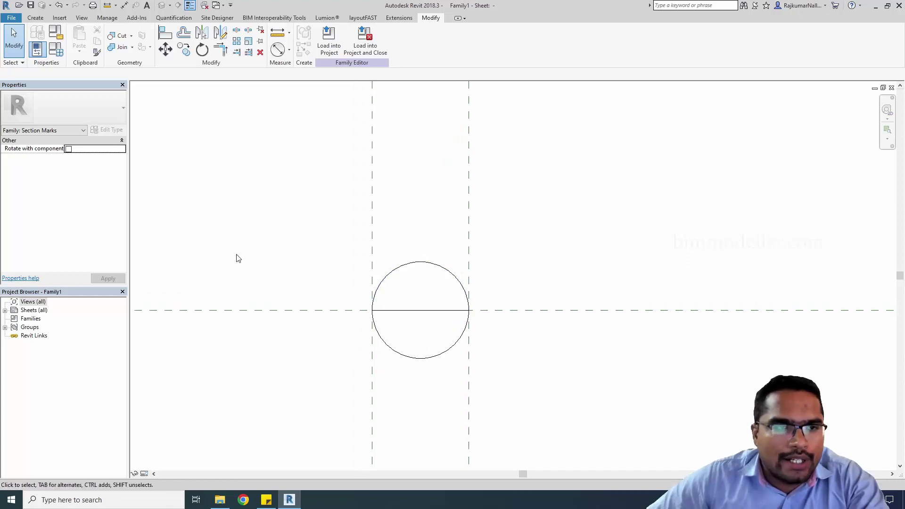
{"action": "left_click", "coordinate": [36, 18]}
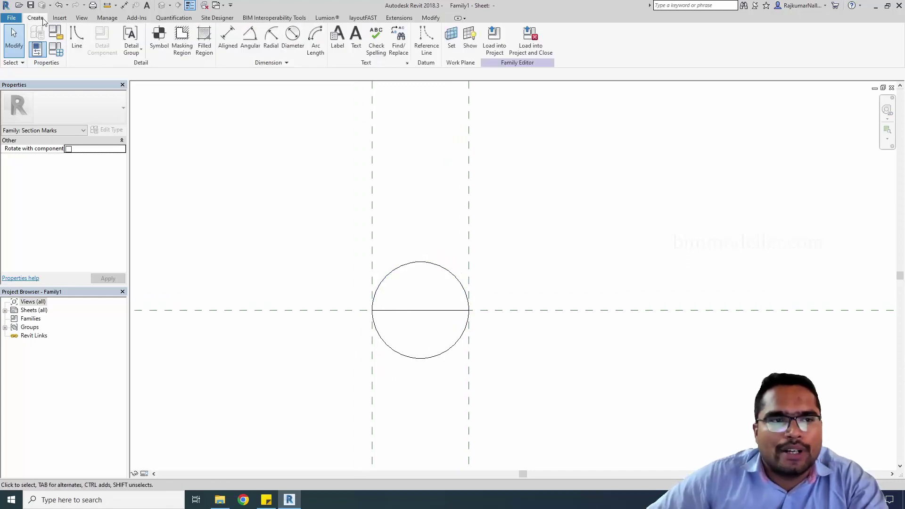
{"action": "left_click", "coordinate": [83, 48]}
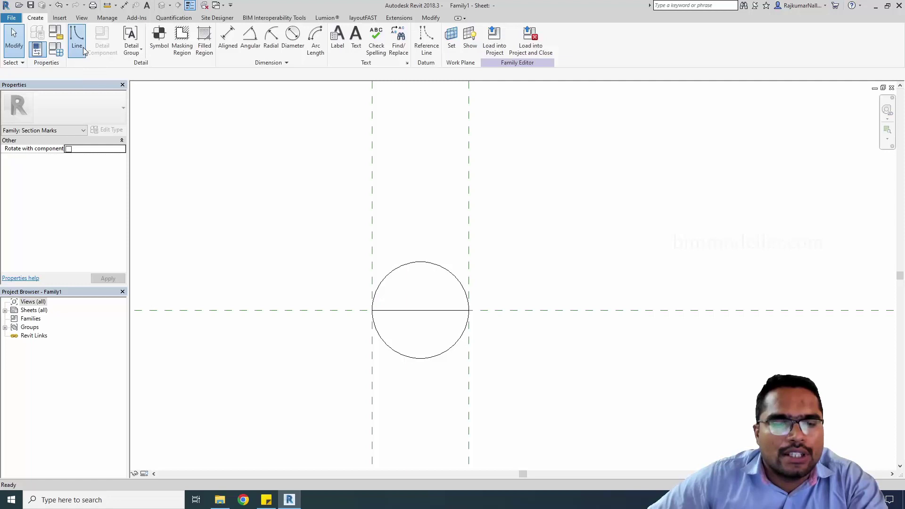
{"action": "left_click", "coordinate": [373, 309]}
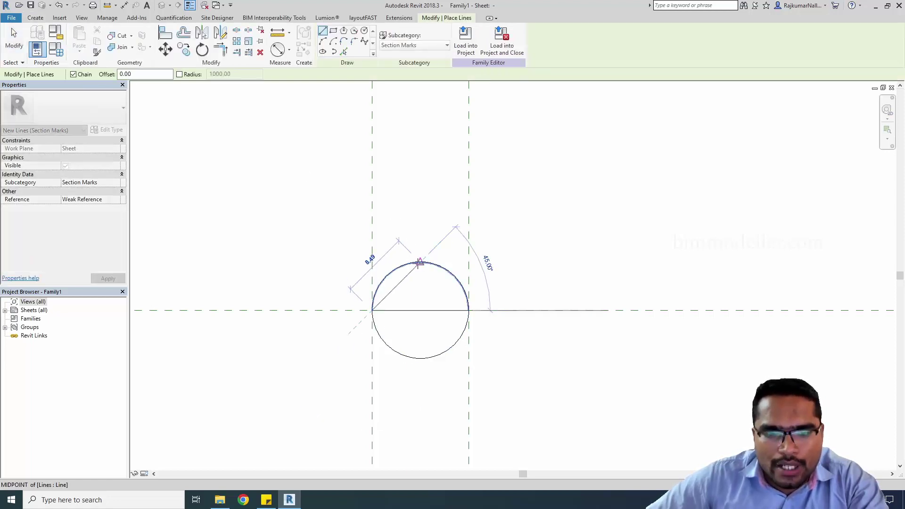
{"action": "left_click", "coordinate": [421, 263]}
{"action": "left_click", "coordinate": [468, 310]}
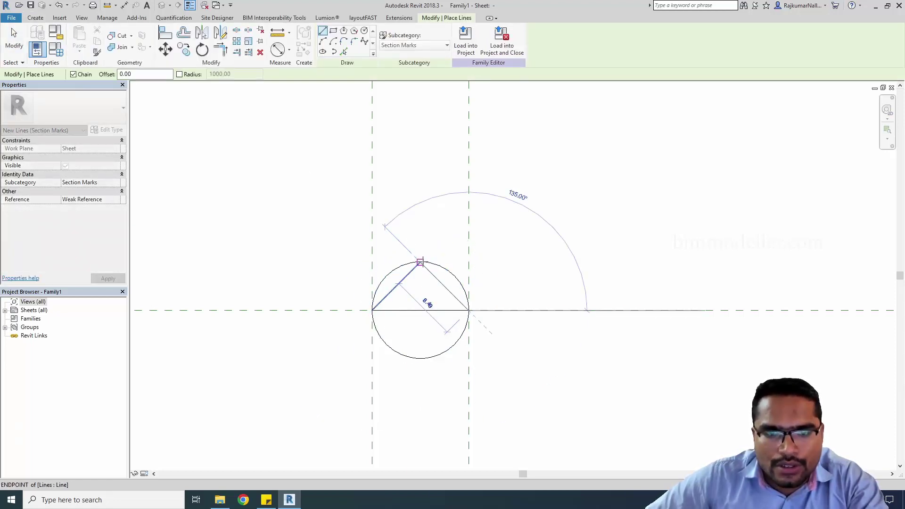
{"action": "left_click", "coordinate": [421, 262]}
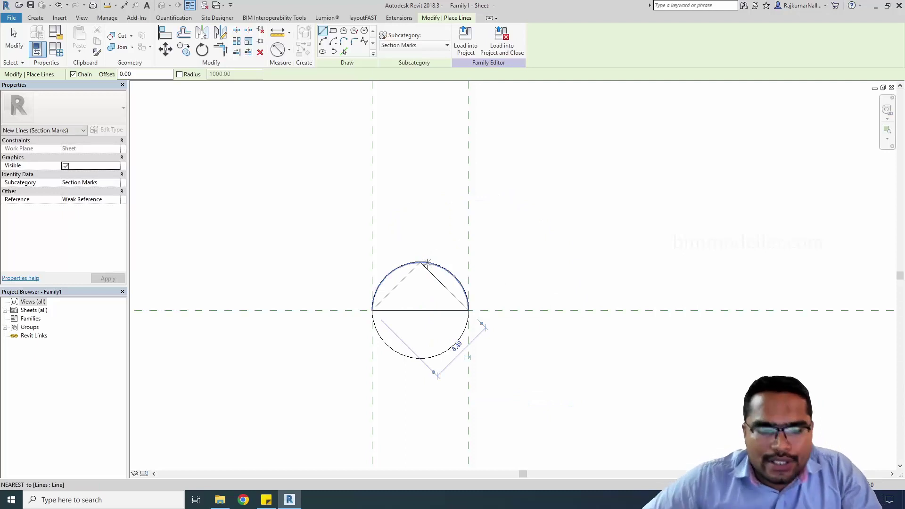
{"action": "key", "text": "Escape"}
{"action": "key", "text": "Escape"}
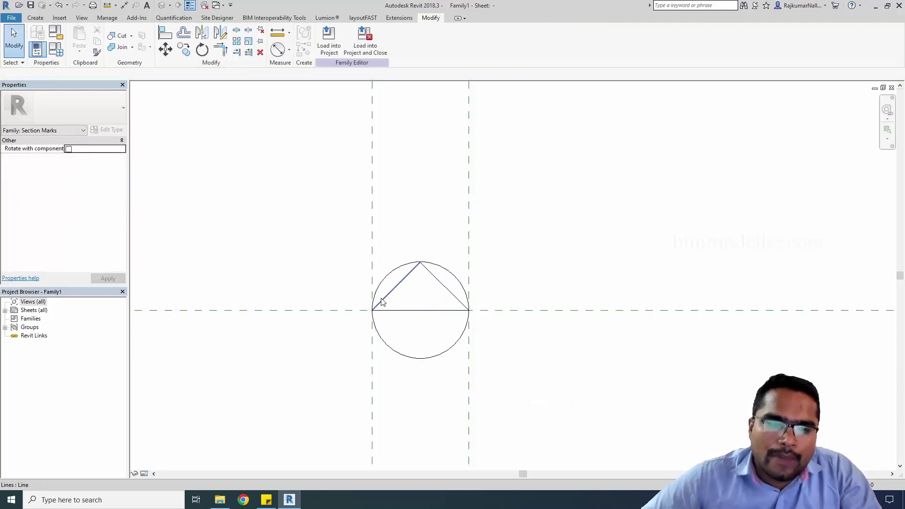
Step: Delete the circle's upper arc, leaving the lower semicircle beneath the triangle
{"action": "left_click", "coordinate": [379, 285]}
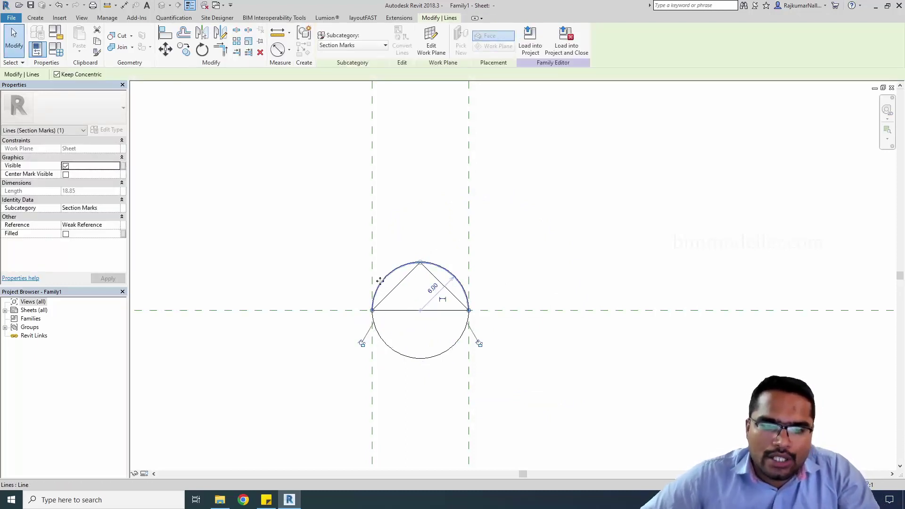
{"action": "key", "text": "Delete"}
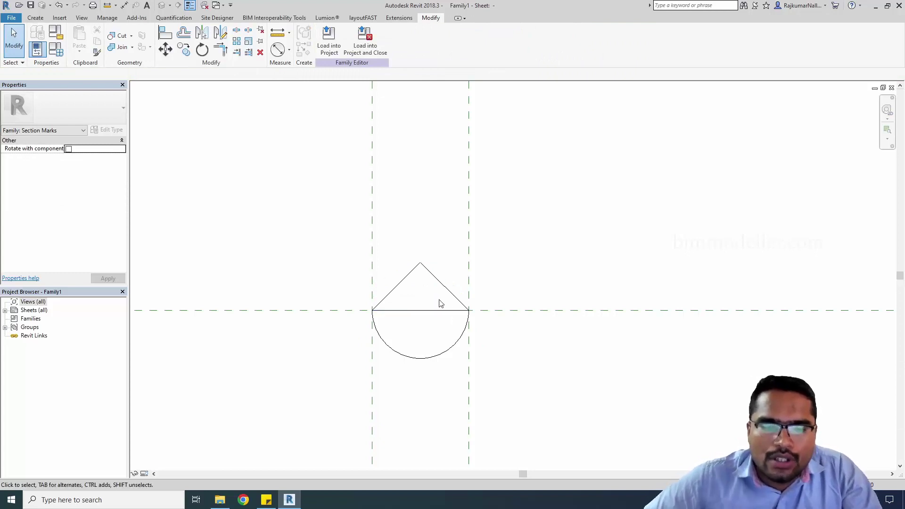
{"action": "scroll", "coordinate": [437, 301], "scroll_direction": "down", "scroll_amount": 2}
{"action": "middle_click_drag", "start_coordinate": [433, 319], "coordinate": [394, 323]}
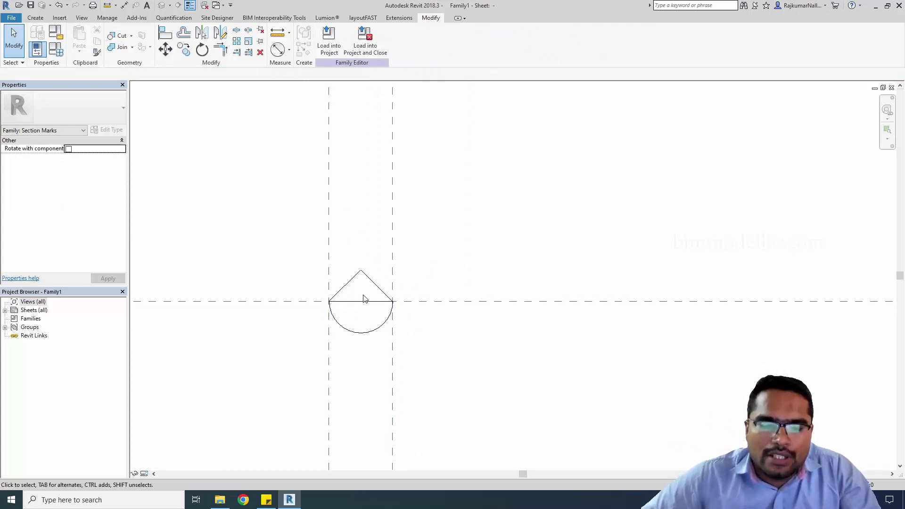
{"action": "scroll", "coordinate": [356, 332], "scroll_direction": "up", "scroll_amount": 2}
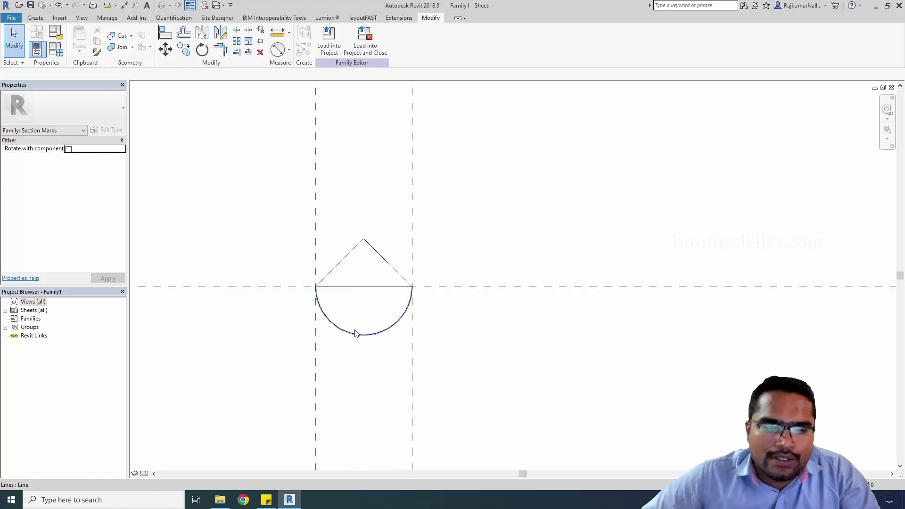
{"action": "middle_click_drag", "start_coordinate": [377, 332], "coordinate": [396, 337]}
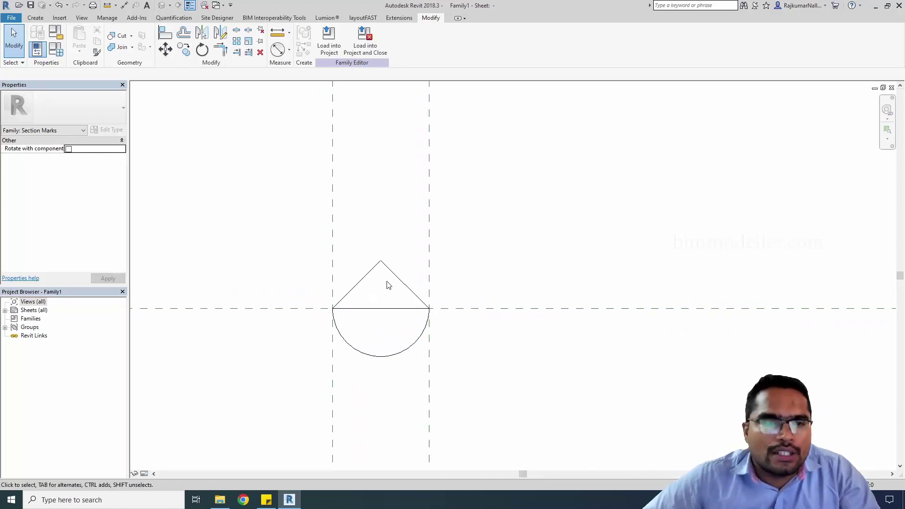
{"action": "left_click", "coordinate": [43, 19]}
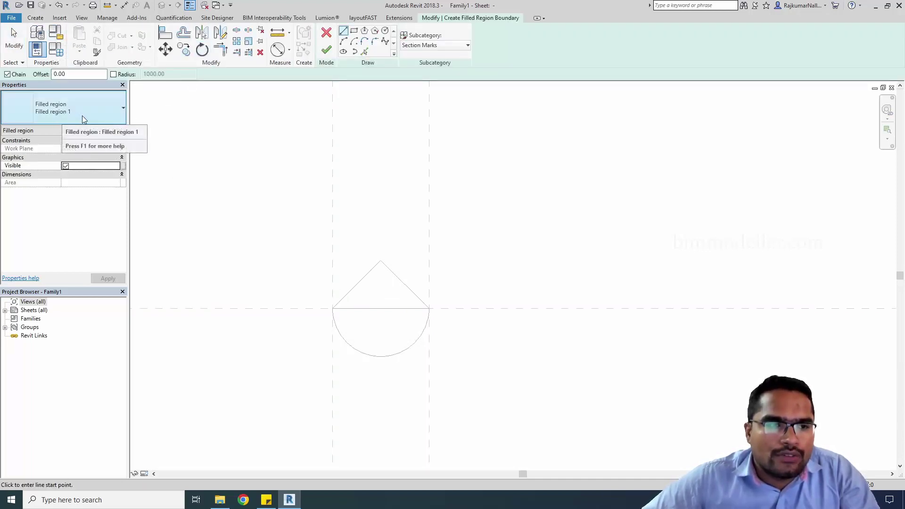
Step: Create a solid filled region by picking the triangle's three edges
{"action": "left_click", "coordinate": [365, 52]}
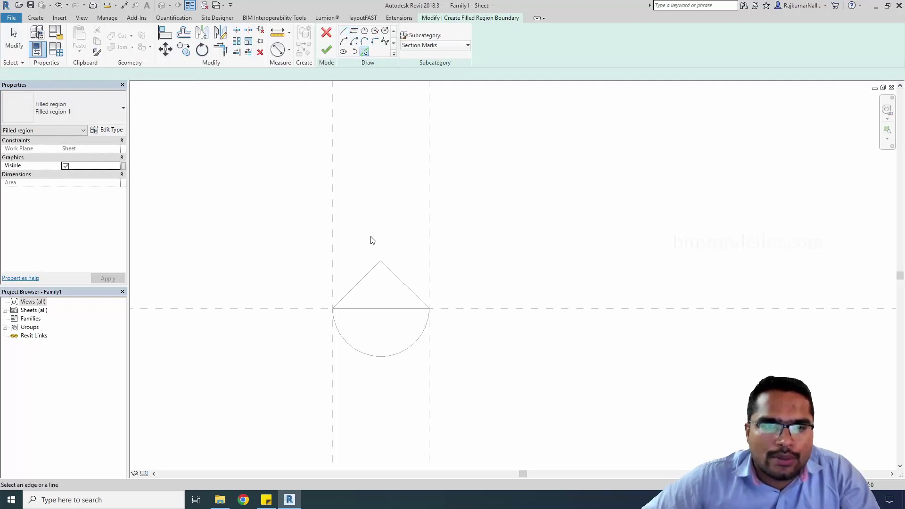
{"action": "left_click", "coordinate": [363, 279]}
{"action": "left_click", "coordinate": [358, 308]}
{"action": "left_click", "coordinate": [405, 284]}
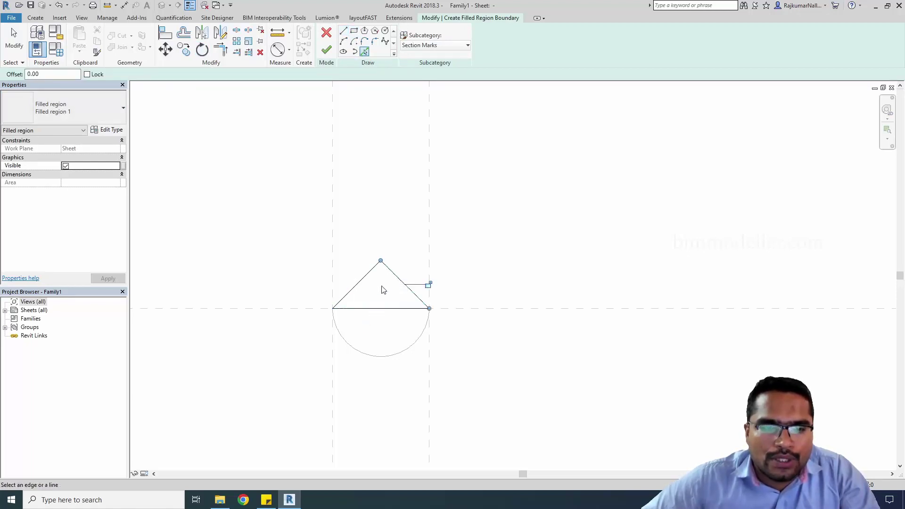
{"action": "left_click", "coordinate": [326, 51]}
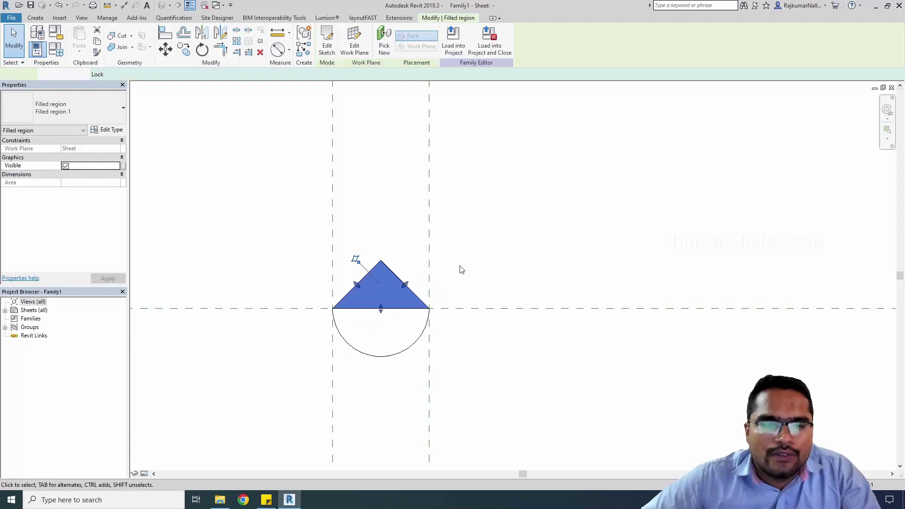
{"action": "key", "text": "Escape"}
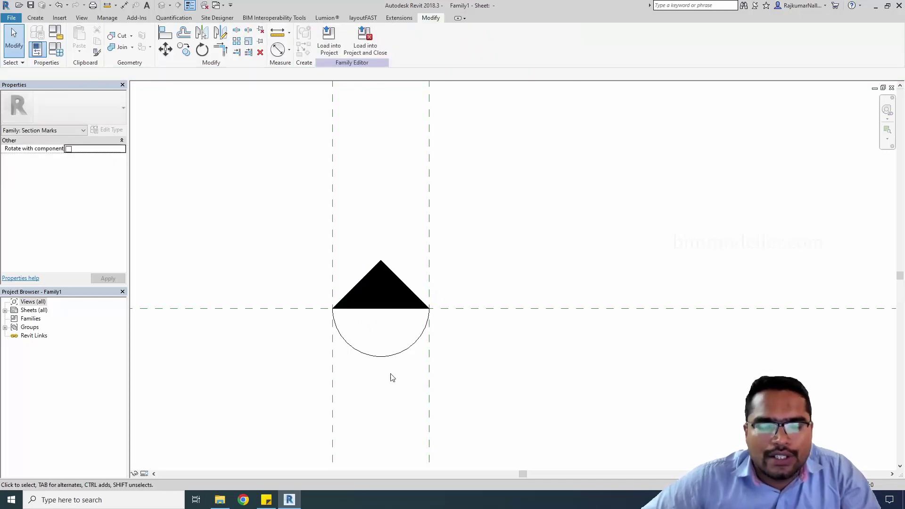
Step: Switch back to the project's Level 1 floor plan
{"action": "middle_click_drag", "start_coordinate": [513, 377], "coordinate": [470, 369]}
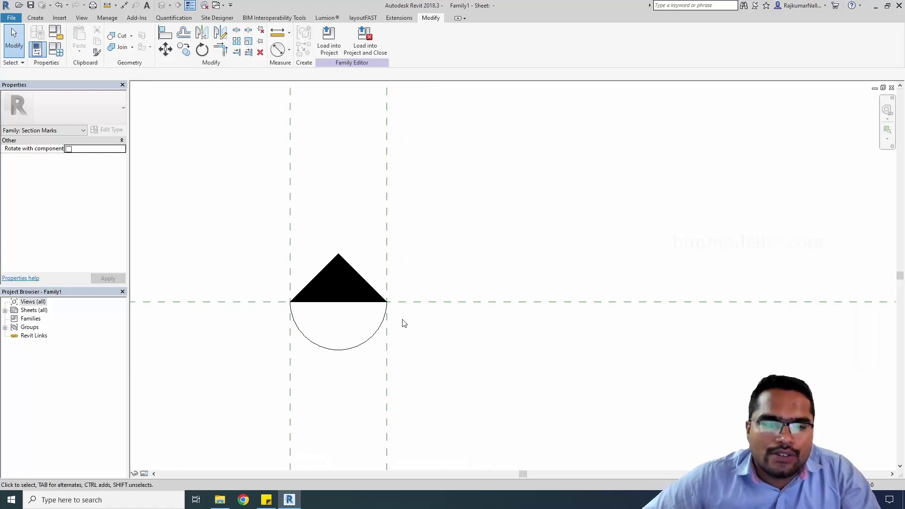
{"action": "middle_click_drag", "start_coordinate": [379, 329], "coordinate": [426, 347]}
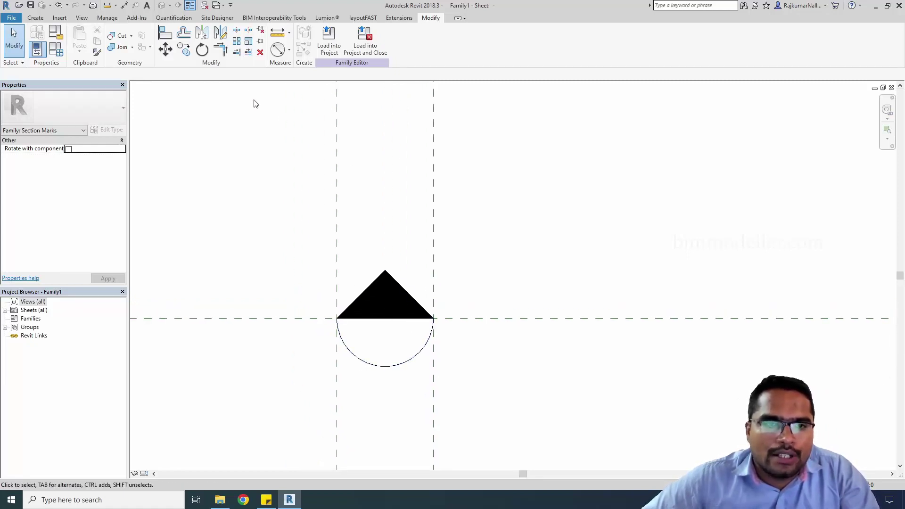
{"action": "key", "text": "ctrl+Tab"}
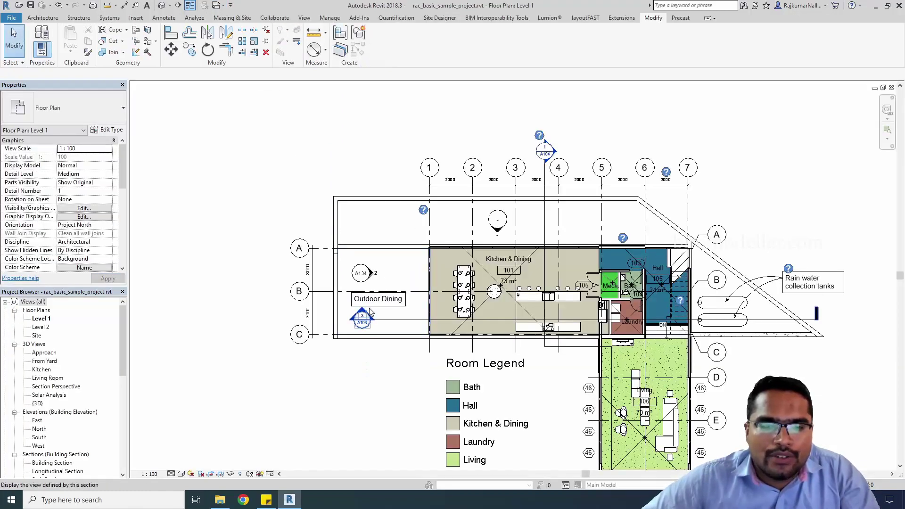
{"action": "scroll", "coordinate": [361, 318], "scroll_direction": "up", "scroll_amount": 5}
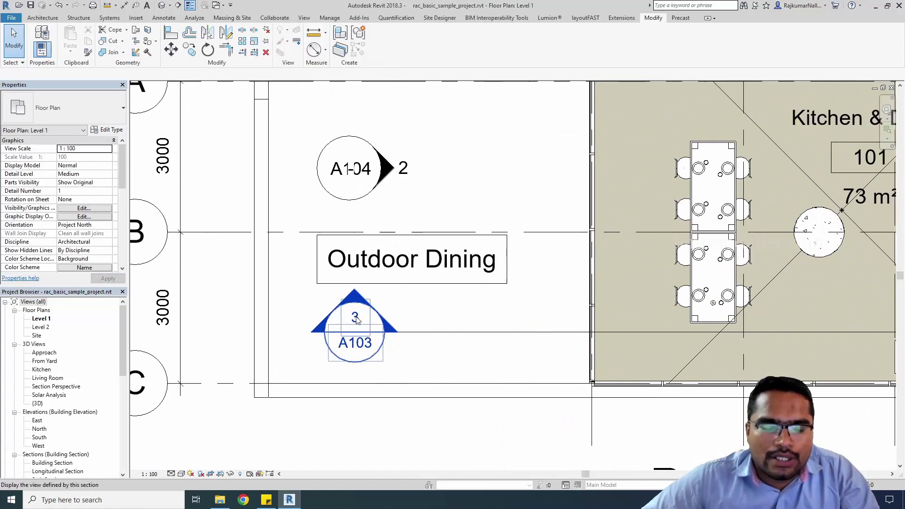
{"action": "scroll", "coordinate": [357, 348], "scroll_direction": "up", "scroll_amount": 1}
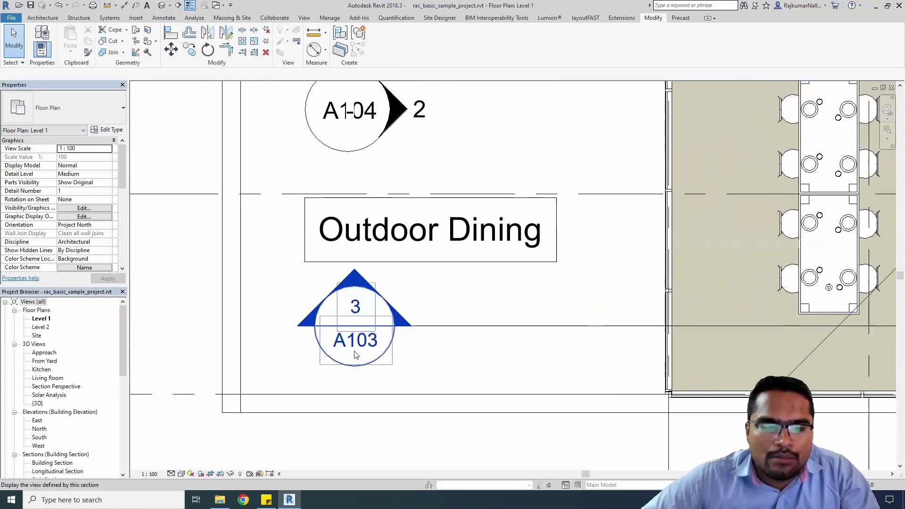
{"action": "scroll", "coordinate": [360, 304], "scroll_direction": "up", "scroll_amount": 1}
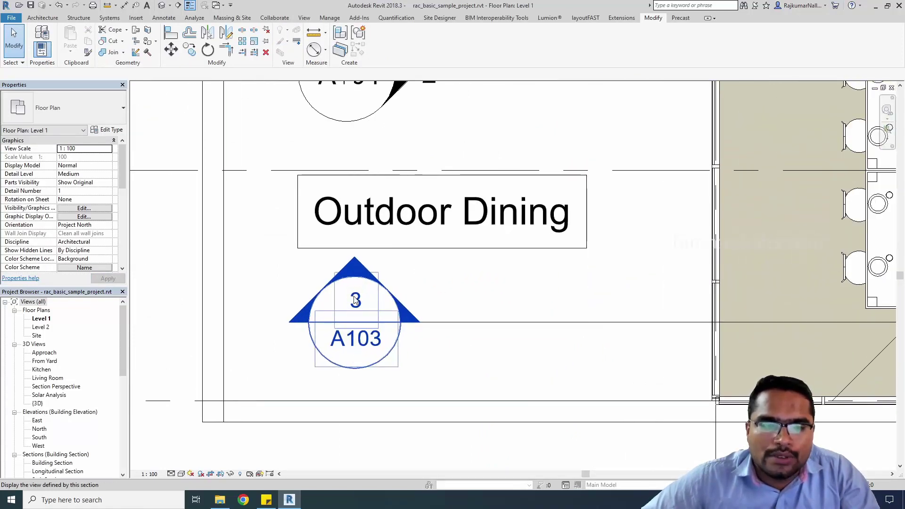
{"action": "scroll", "coordinate": [356, 301], "scroll_direction": "down", "scroll_amount": 2}
{"action": "scroll", "coordinate": [354, 303], "scroll_direction": "down", "scroll_amount": 2}
{"action": "scroll", "coordinate": [355, 304], "scroll_direction": "down", "scroll_amount": 1}
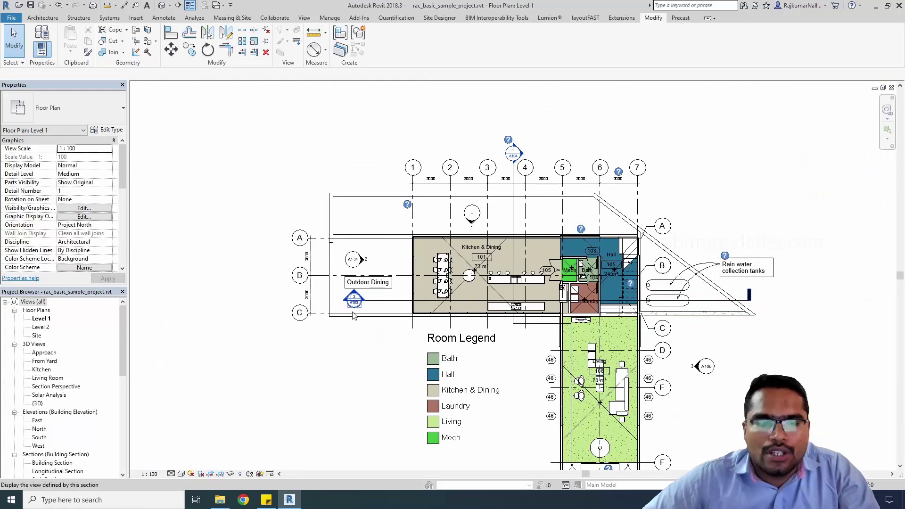
{"action": "scroll", "coordinate": [353, 316], "scroll_direction": "up", "scroll_amount": 4}
{"action": "scroll", "coordinate": [354, 316], "scroll_direction": "down", "scroll_amount": 3}
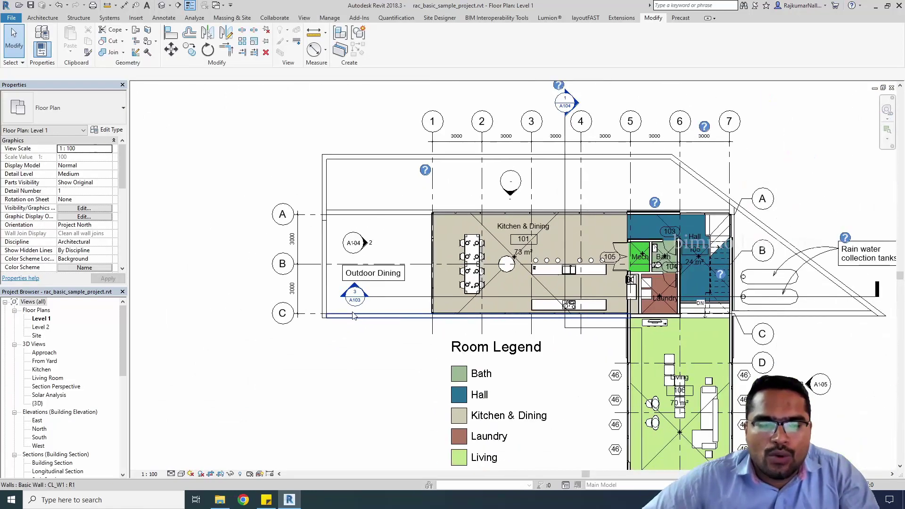
{"action": "scroll", "coordinate": [357, 311], "scroll_direction": "up", "scroll_amount": 3}
{"action": "scroll", "coordinate": [368, 301], "scroll_direction": "up", "scroll_amount": 2}
{"action": "scroll", "coordinate": [377, 292], "scroll_direction": "up", "scroll_amount": 1}
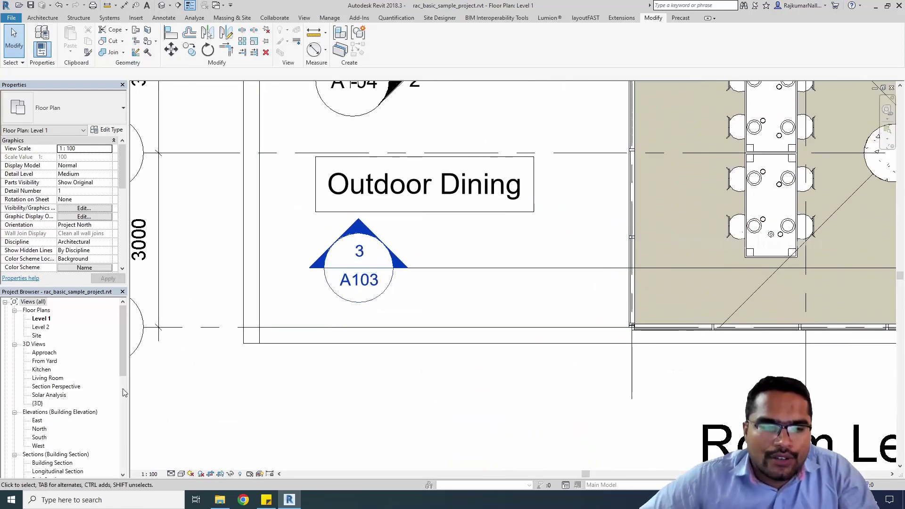
{"action": "scroll", "coordinate": [122, 389], "scroll_direction": "down", "scroll_amount": 1}
{"action": "scroll", "coordinate": [332, 336], "scroll_direction": "down", "scroll_amount": 2}
{"action": "scroll", "coordinate": [343, 308], "scroll_direction": "up", "scroll_amount": 2}
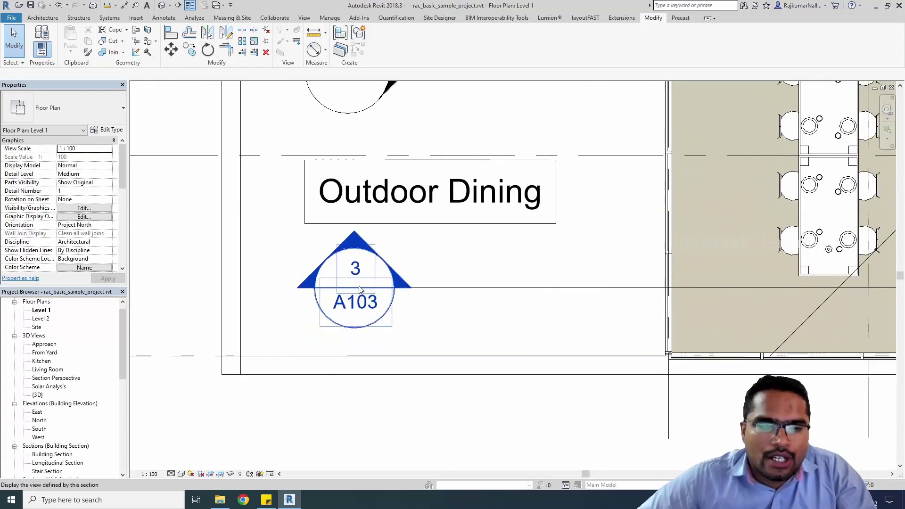
{"action": "scroll", "coordinate": [355, 267], "scroll_direction": "up", "scroll_amount": 1}
{"action": "scroll", "coordinate": [353, 267], "scroll_direction": "up", "scroll_amount": 1}
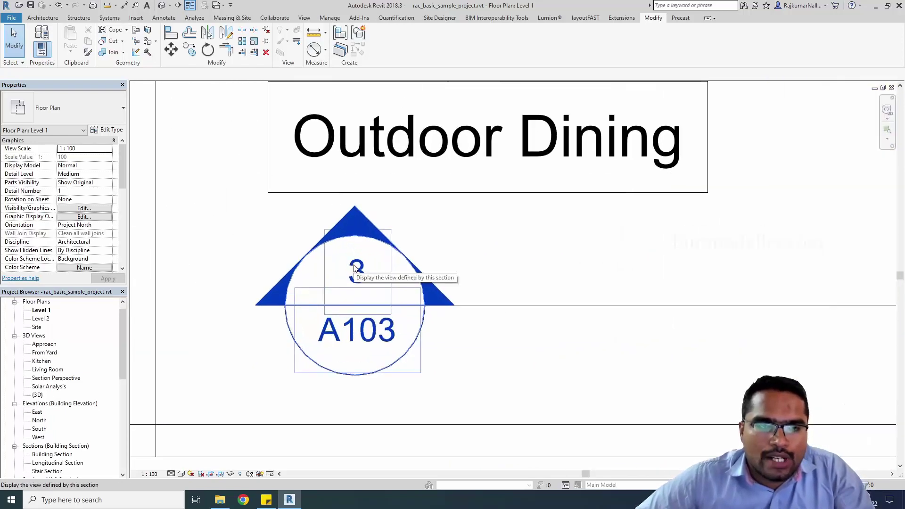
{"action": "scroll", "coordinate": [323, 269], "scroll_direction": "down", "scroll_amount": 2}
Step: Open the A103 section mark's family for editing
{"action": "double_click", "coordinate": [321, 269]}
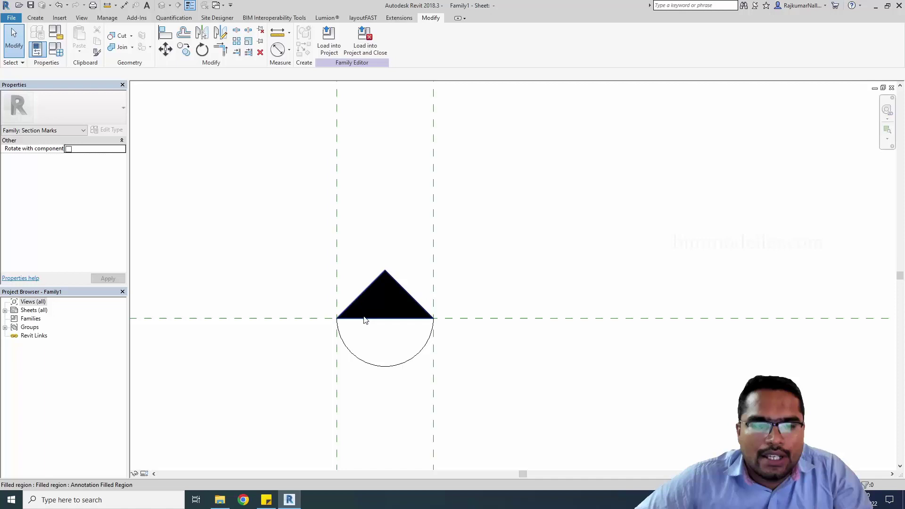
Step: Place a label inside the lower semicircle of the section head
{"action": "left_click", "coordinate": [35, 21]}
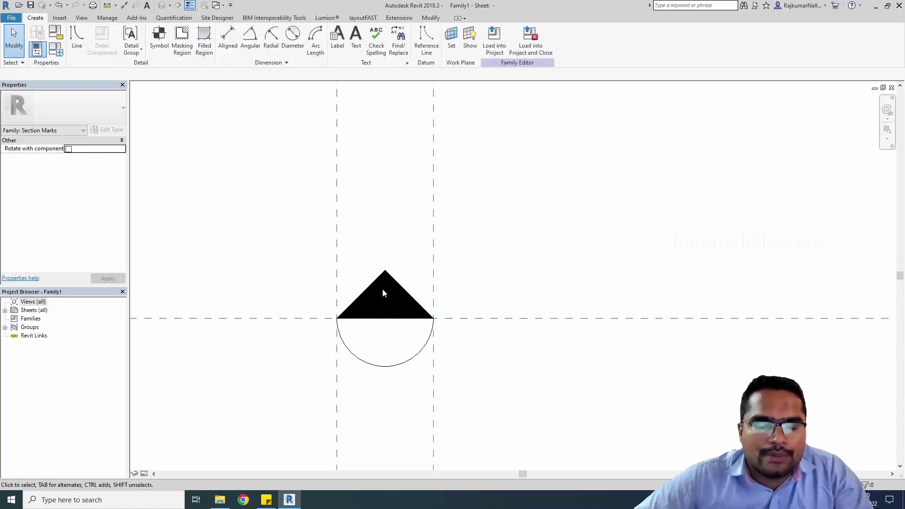
{"action": "left_click", "coordinate": [335, 37]}
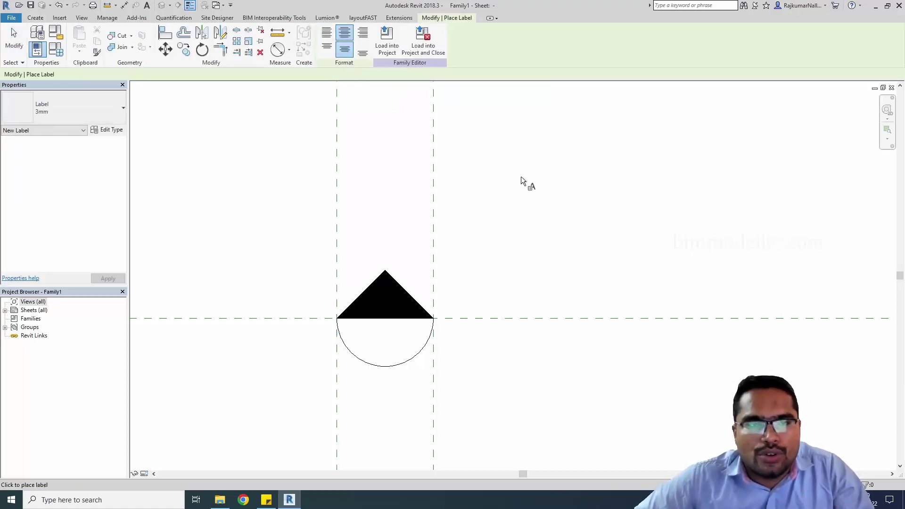
{"action": "left_click", "coordinate": [382, 342]}
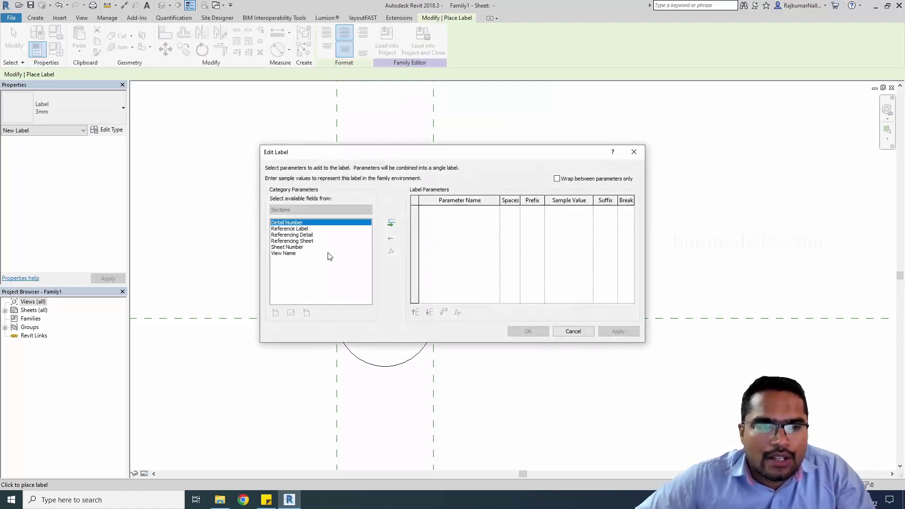
Step: Add Sheet Number and Detail Number fields to the label, with Detail Number first
{"action": "left_click", "coordinate": [289, 247]}
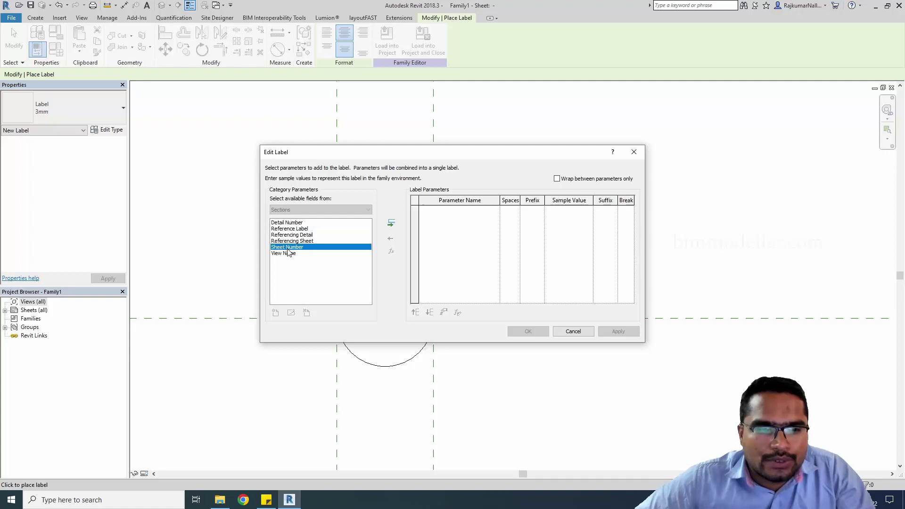
{"action": "left_click", "coordinate": [391, 223]}
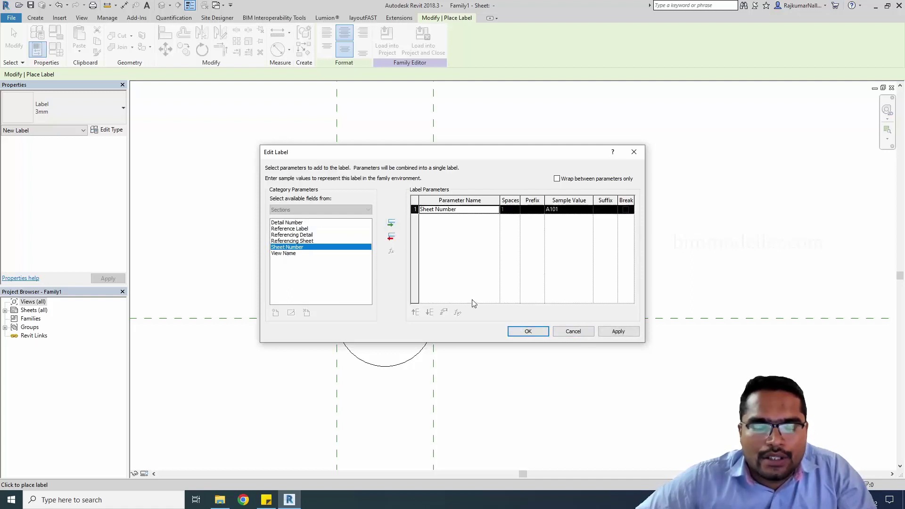
{"action": "left_click_drag", "start_coordinate": [380, 157], "coordinate": [391, 160]}
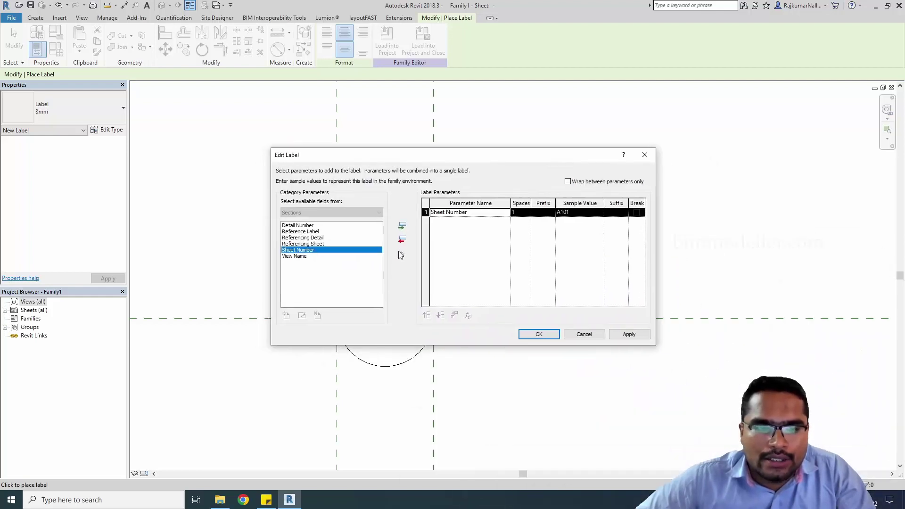
{"action": "left_click", "coordinate": [329, 238]}
{"action": "left_click", "coordinate": [324, 225]}
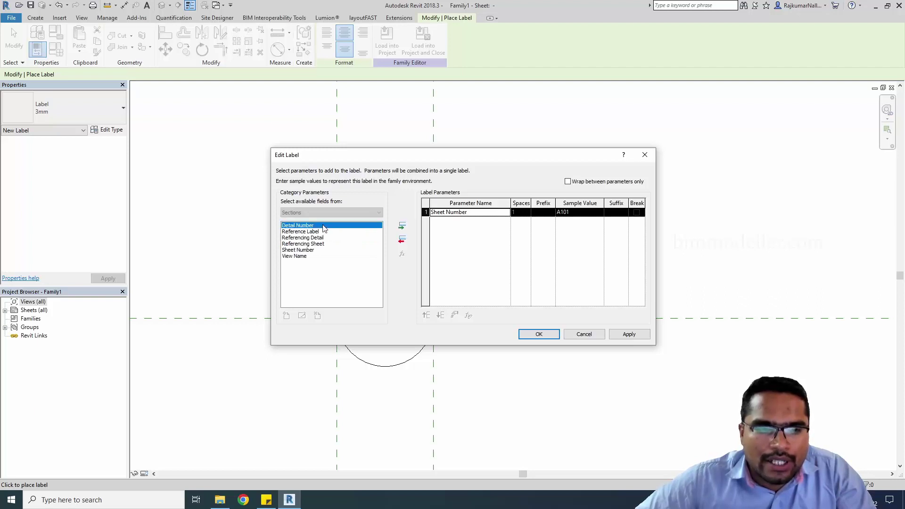
{"action": "left_click", "coordinate": [401, 227]}
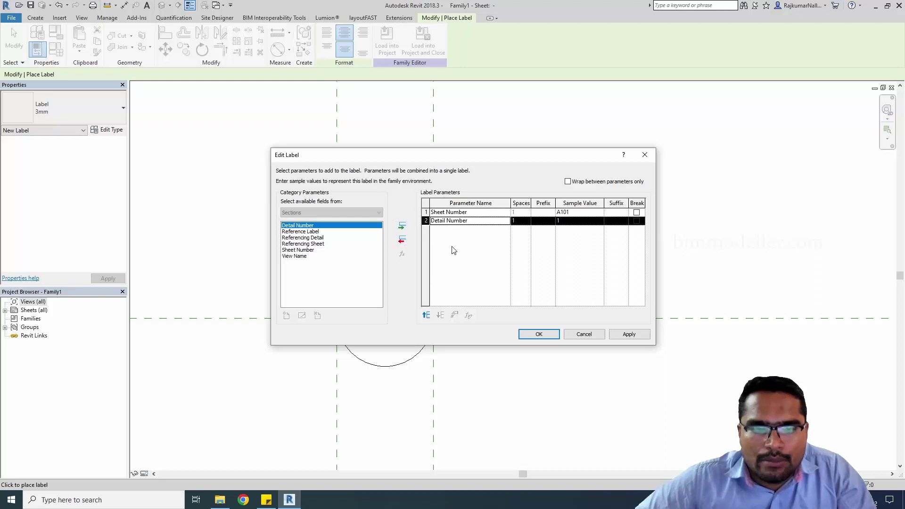
{"action": "left_click", "coordinate": [427, 316]}
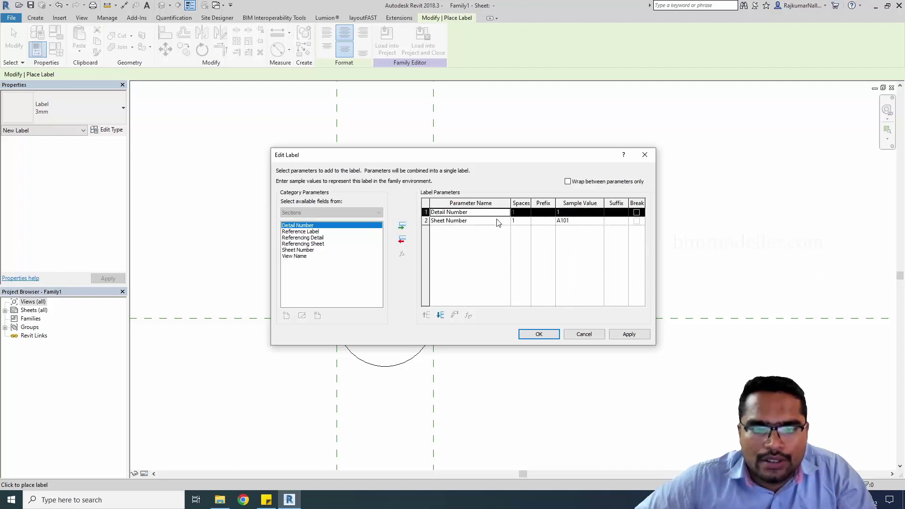
Step: Give Detail Number a '-' suffix and confirm the label
{"action": "left_click", "coordinate": [587, 214]}
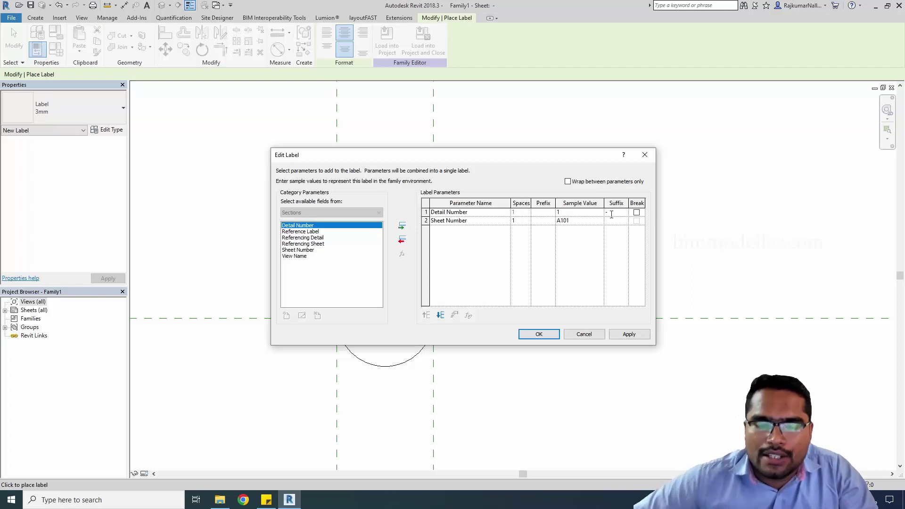
{"action": "type", "text": "-"}
{"action": "left_click", "coordinate": [565, 222]}
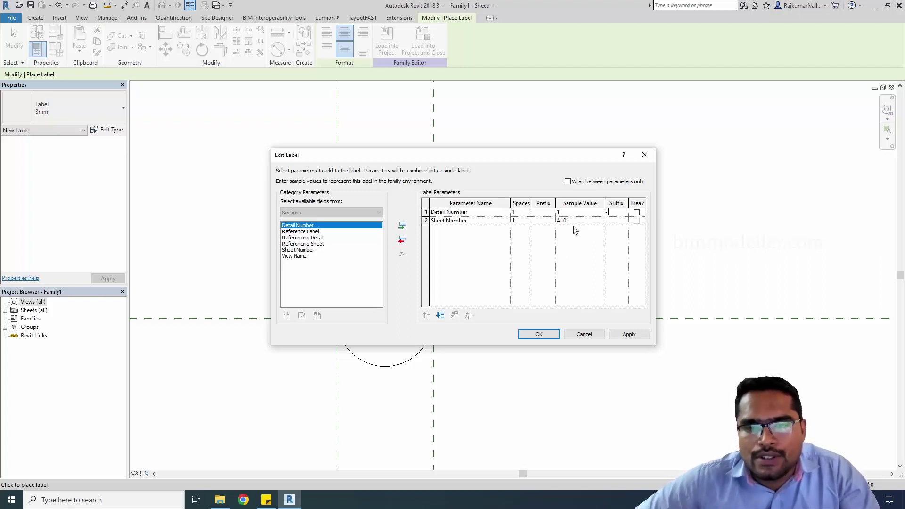
{"action": "left_click", "coordinate": [539, 335]}
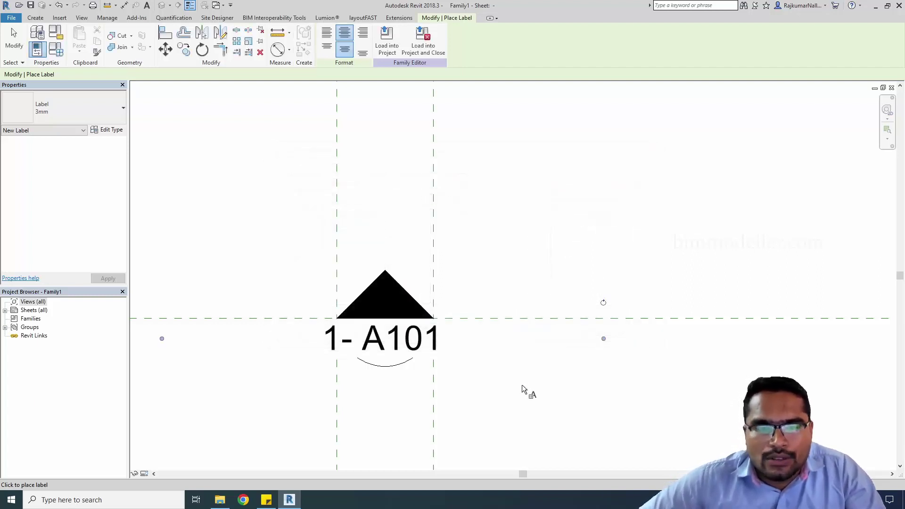
{"action": "left_click", "coordinate": [519, 388]}
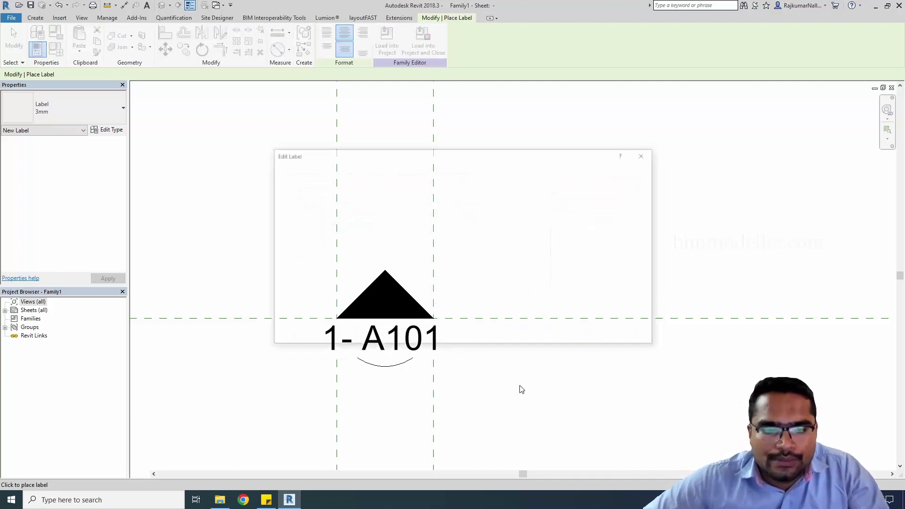
Step: Duplicate the label type as '1.5mm' with 1.5 mm text size and apply it
{"action": "key", "text": "Escape"}
{"action": "key", "text": "Escape"}
{"action": "left_click", "coordinate": [410, 345]}
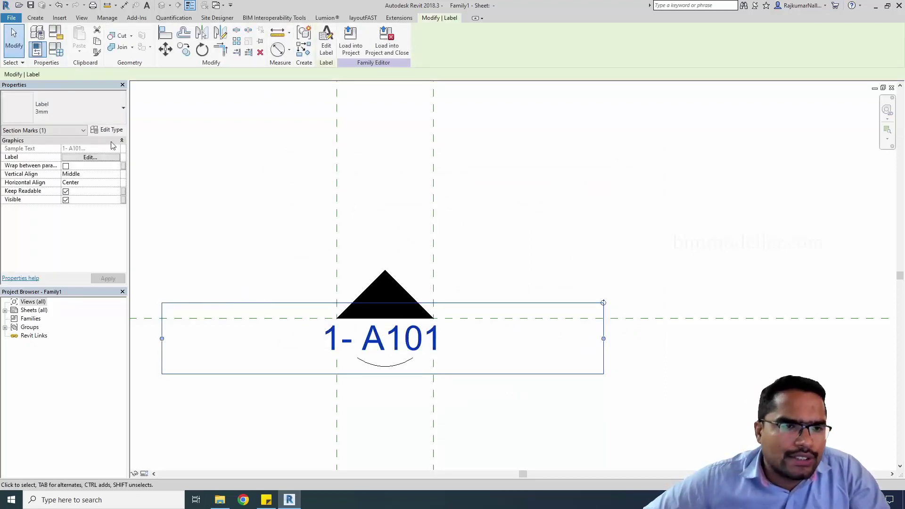
{"action": "left_click", "coordinate": [108, 131]}
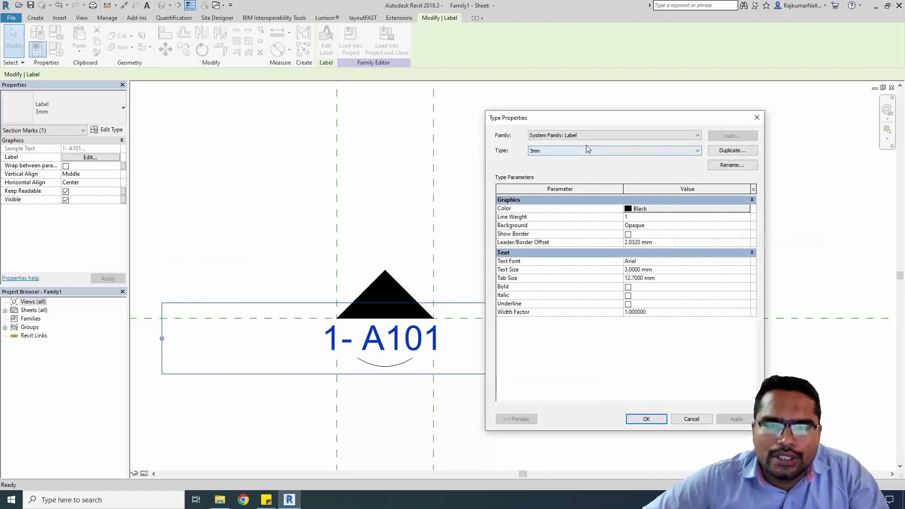
{"action": "left_click", "coordinate": [586, 148]}
{"action": "left_click", "coordinate": [729, 151]}
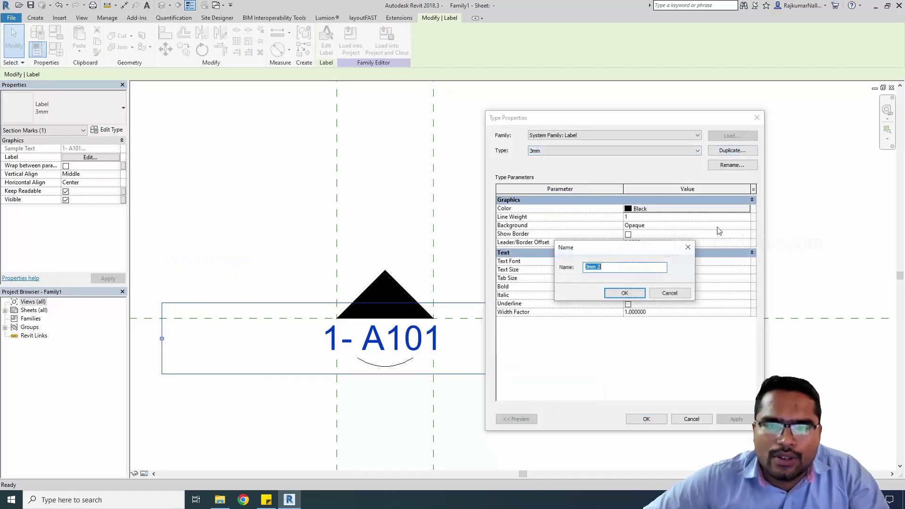
{"action": "type", "text": "1.5"}
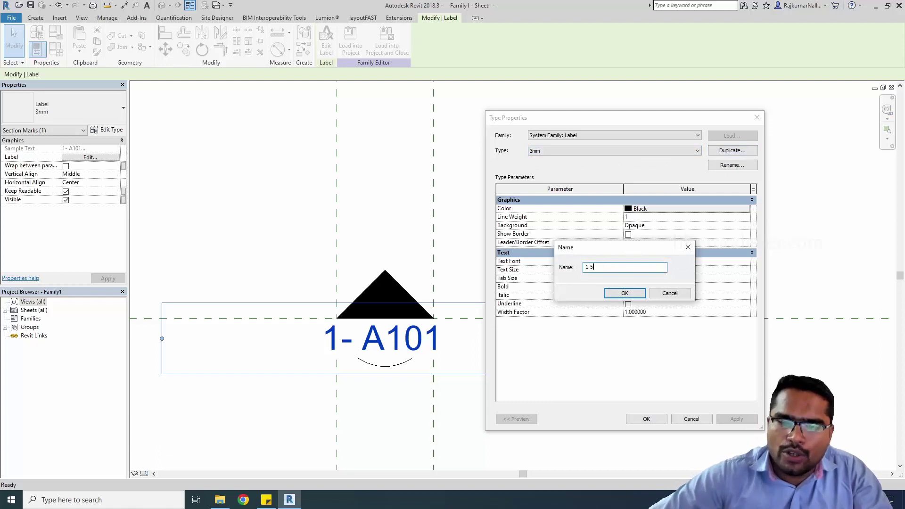
{"action": "type", "text": "mm"}
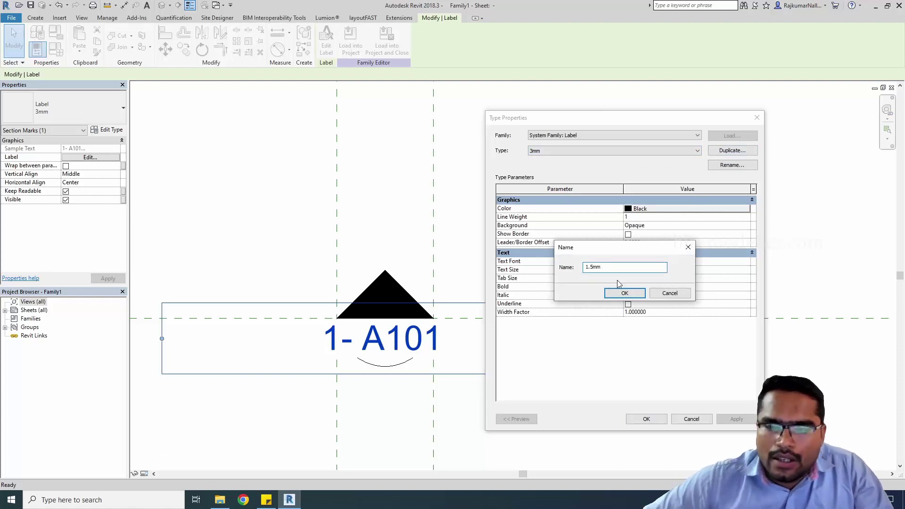
{"action": "left_click", "coordinate": [625, 294]}
{"action": "left_click", "coordinate": [677, 271]}
{"action": "type", "text": "1"}
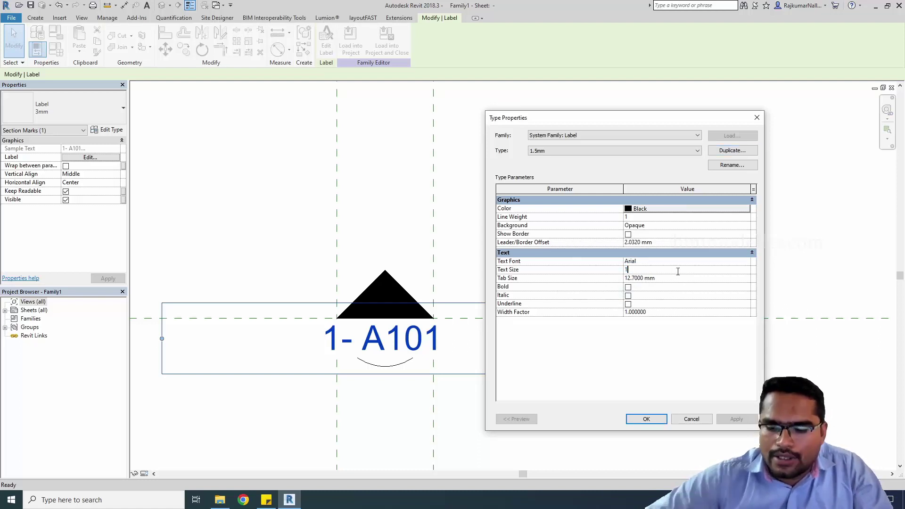
{"action": "type", "text": ".5"}
{"action": "key", "text": "Tab"}
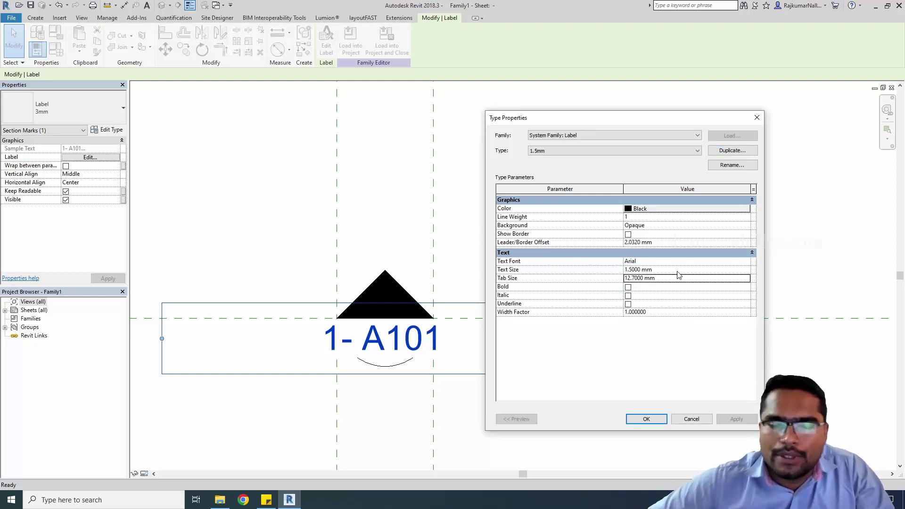
{"action": "left_click", "coordinate": [639, 418]}
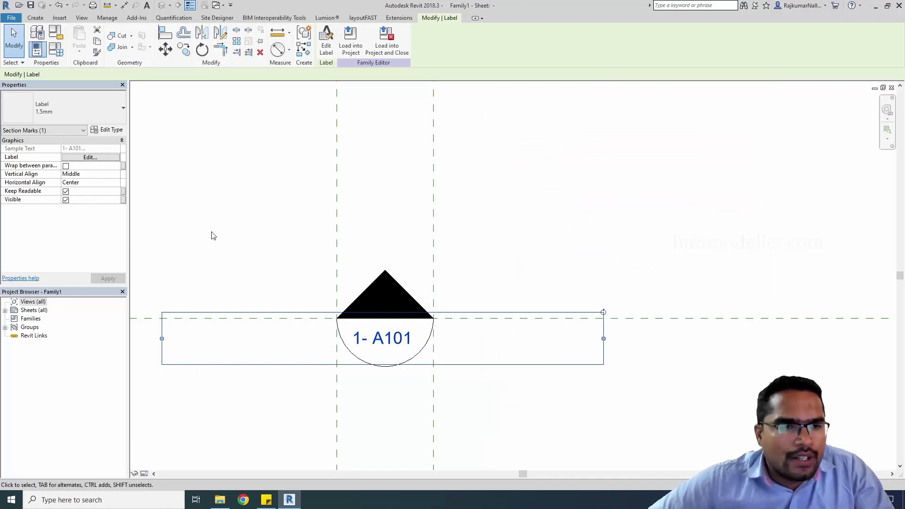
Step: Narrow the label box so 1- A101 fits, then save the family
{"action": "left_click", "coordinate": [91, 174]}
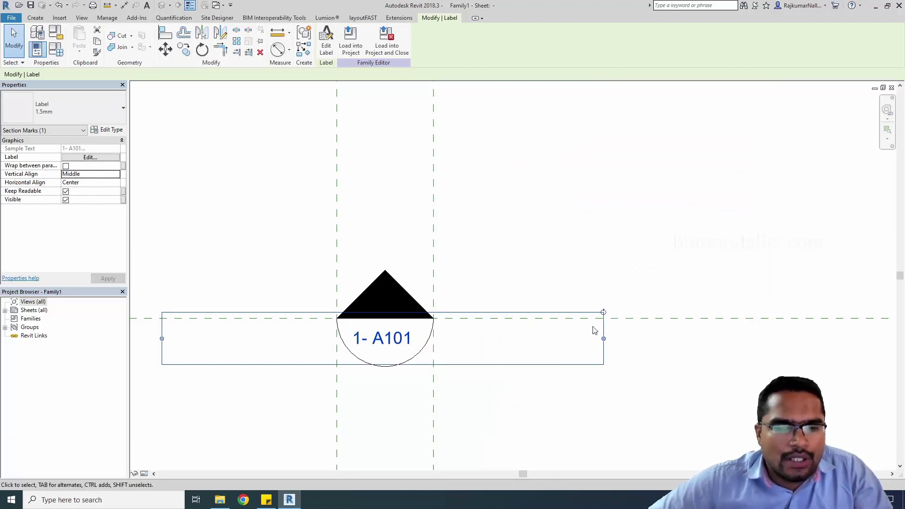
{"action": "left_click_drag", "start_coordinate": [604, 339], "coordinate": [466, 343]}
{"action": "left_click", "coordinate": [593, 391]}
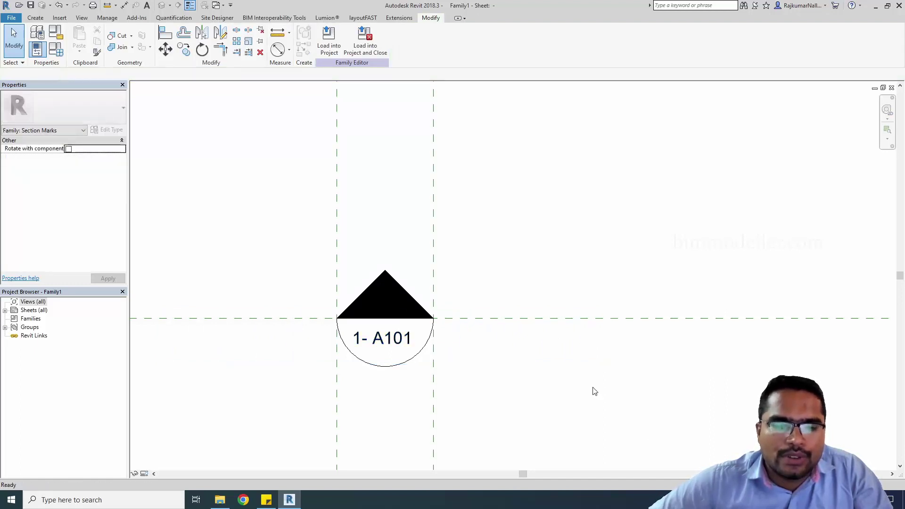
{"action": "scroll", "coordinate": [385, 321], "scroll_direction": "down", "scroll_amount": 5}
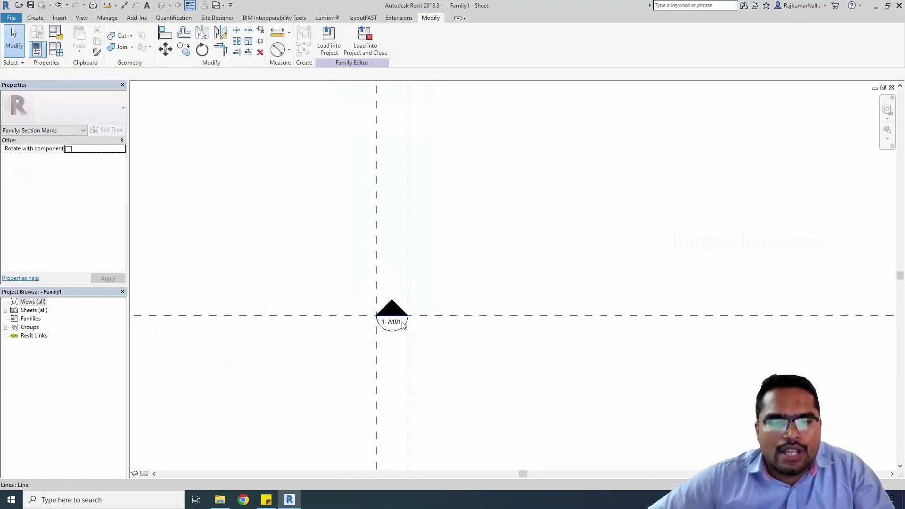
{"action": "scroll", "coordinate": [369, 338], "scroll_direction": "up", "scroll_amount": 5}
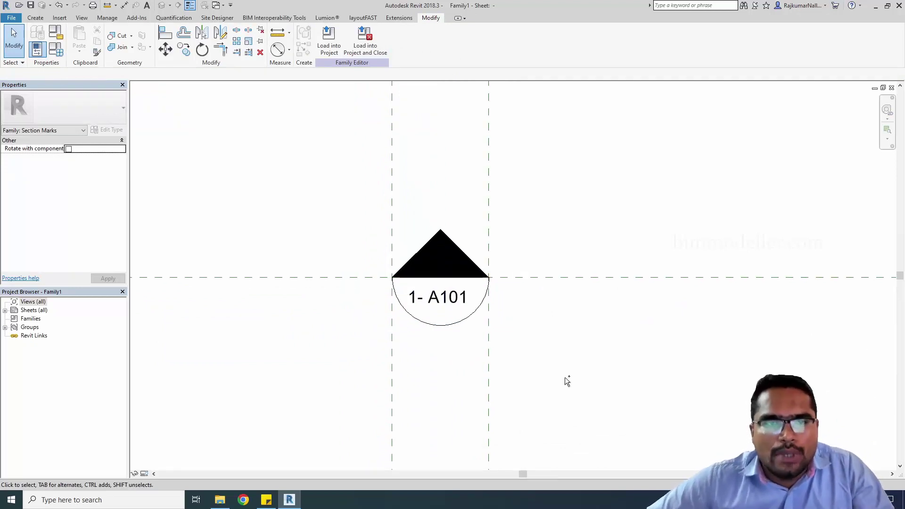
{"action": "key", "text": "ctrl+s"}
Step: Save the family on the Desktop as Section Head_BIMmodeller.rfa
{"action": "left_click", "coordinate": [317, 290]}
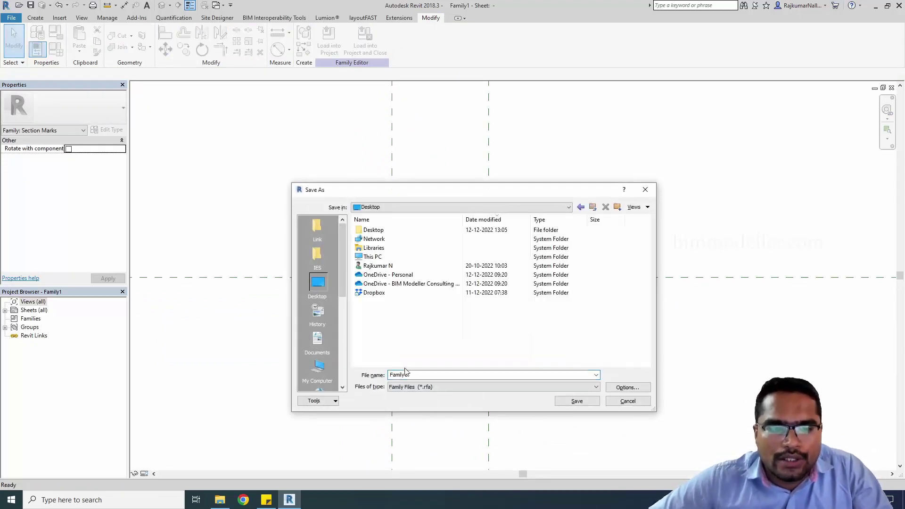
{"action": "double_click", "coordinate": [425, 376]}
{"action": "type", "text": "Section Head_BIMmodeller"}
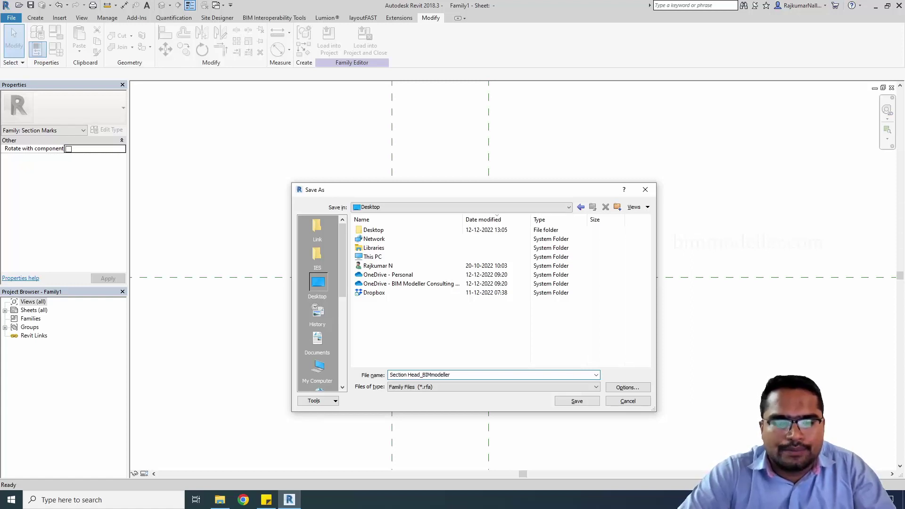
{"action": "left_click", "coordinate": [627, 387]}
{"action": "left_click", "coordinate": [472, 366]}
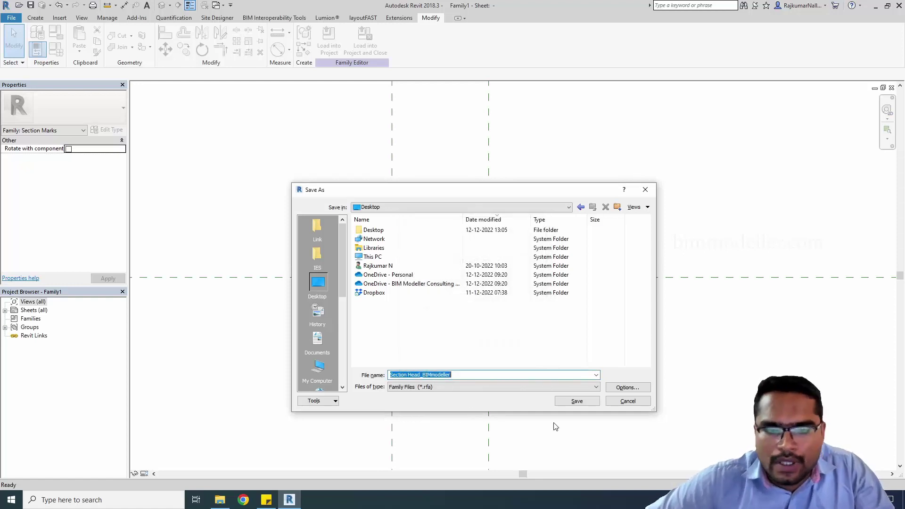
{"action": "left_click", "coordinate": [575, 401]}
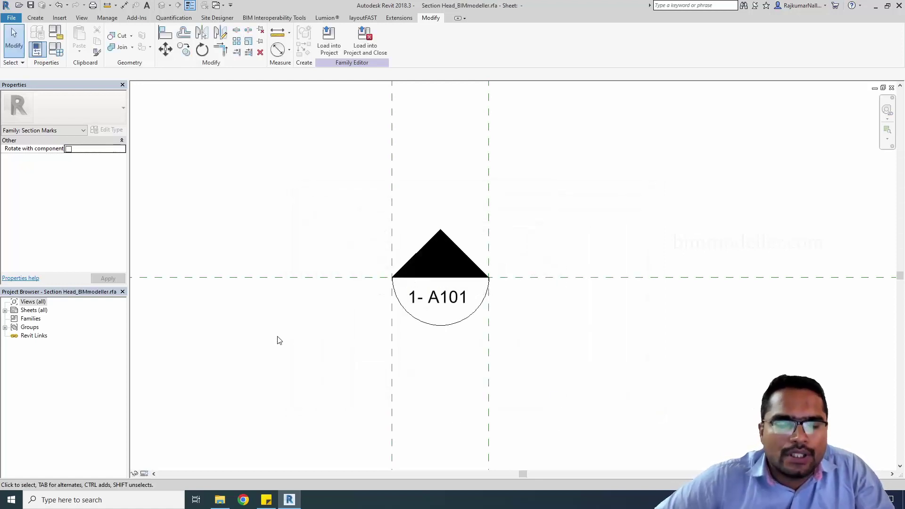
Step: Load the family into the project and expand the Project Browser's Families list
{"action": "left_click", "coordinate": [325, 53]}
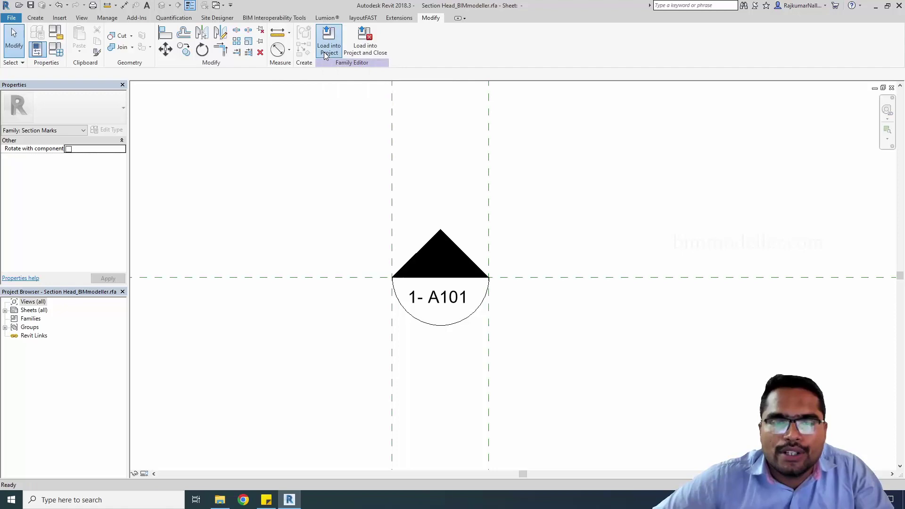
{"action": "scroll", "coordinate": [326, 295], "scroll_direction": "down", "scroll_amount": 3}
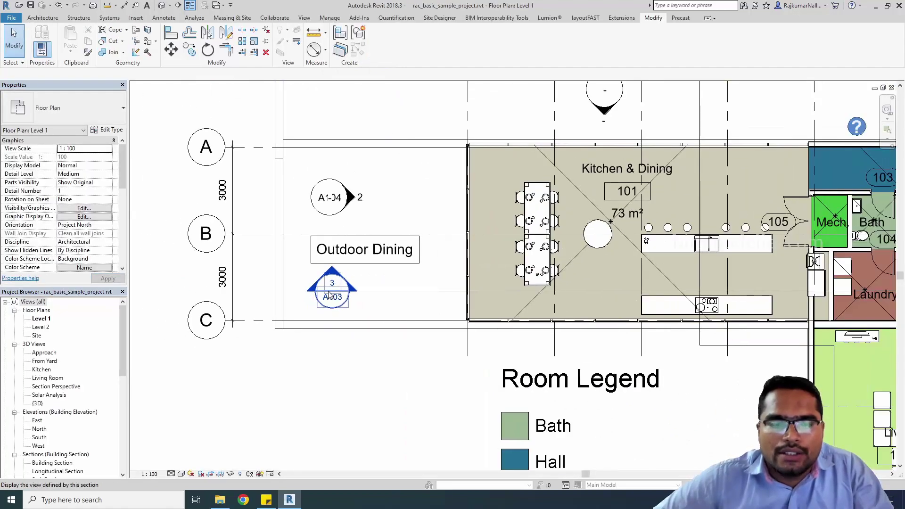
{"action": "left_click", "coordinate": [6, 302]}
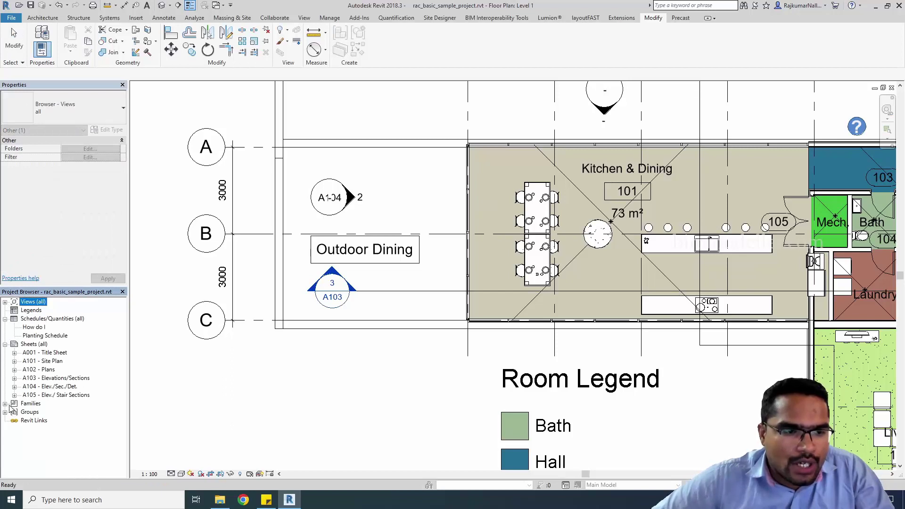
{"action": "left_click", "coordinate": [6, 404]}
Step: Locate Section Head_BIMmodeller under Annotation Symbols, expand its type, then clear the selection
{"action": "left_click", "coordinate": [15, 310]}
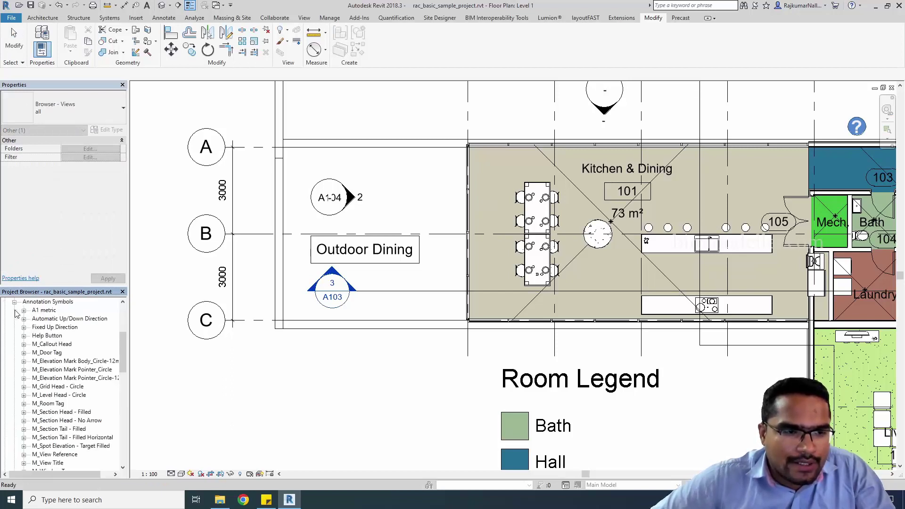
{"action": "left_click", "coordinate": [57, 344]}
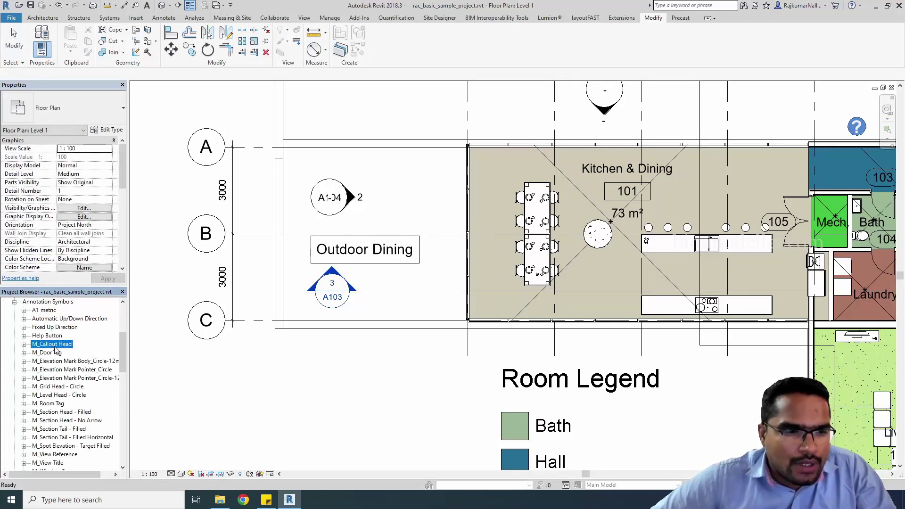
{"action": "scroll", "coordinate": [60, 382], "scroll_direction": "down", "scroll_amount": 2}
{"action": "left_click", "coordinate": [65, 444]}
{"action": "scroll", "coordinate": [66, 410], "scroll_direction": "down", "scroll_amount": 2}
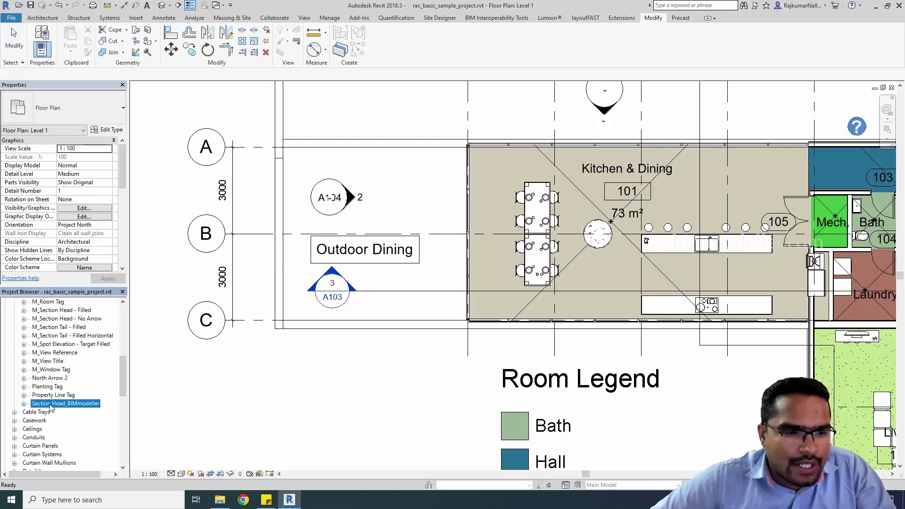
{"action": "left_click", "coordinate": [24, 404]}
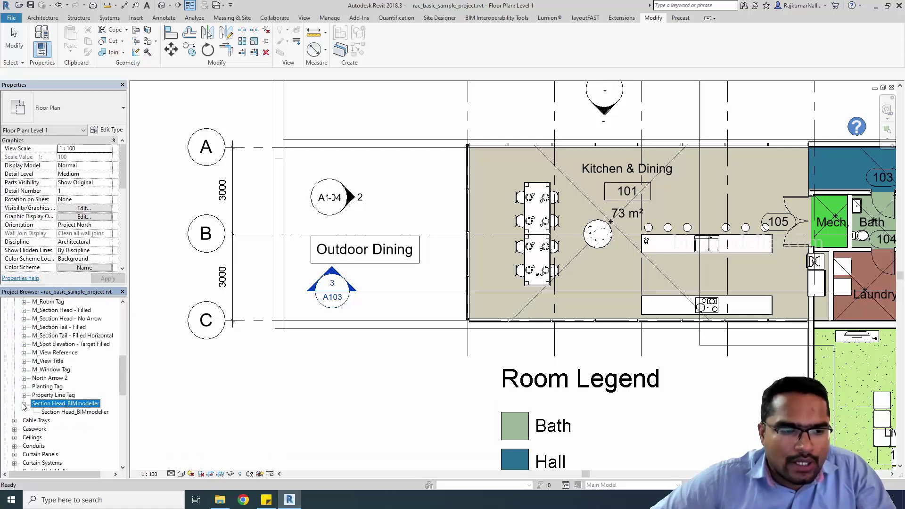
{"action": "left_click", "coordinate": [74, 412]}
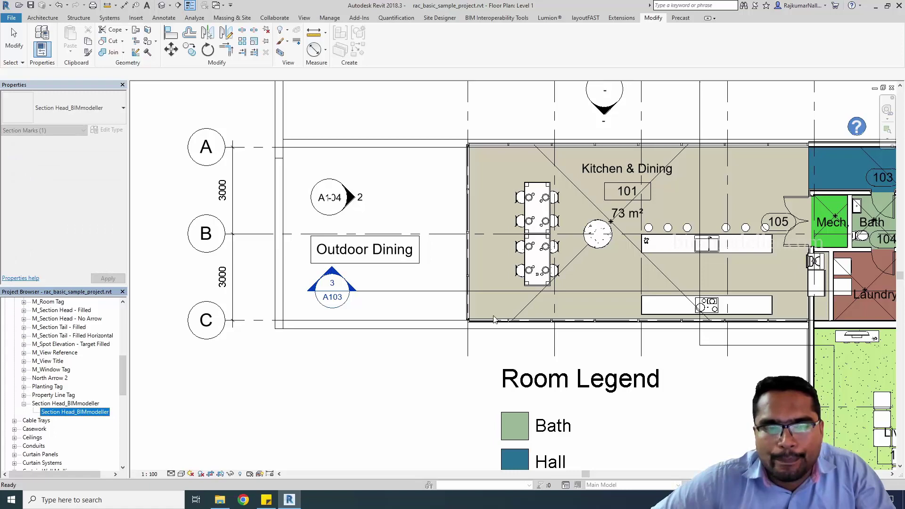
{"action": "key", "text": "Escape"}
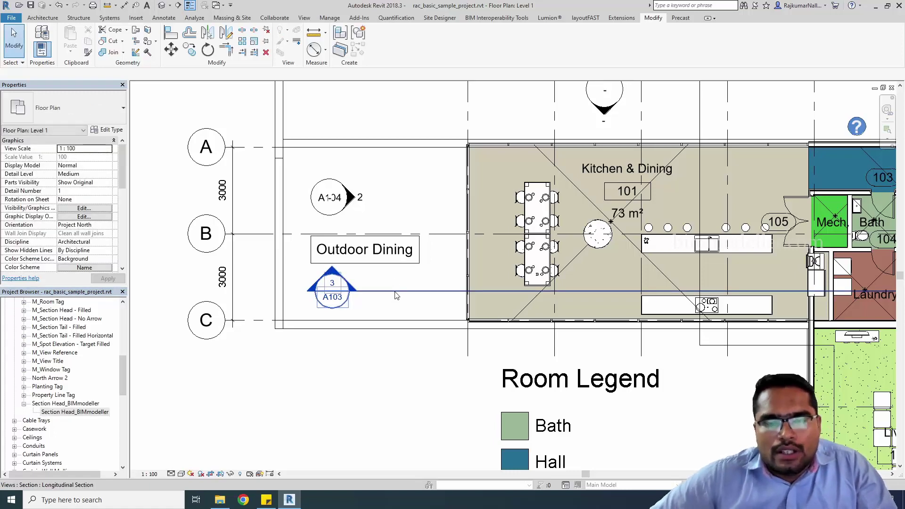
Step: Open the Outdoor Dining Building Section's type properties and its Section Tag type settings
{"action": "left_click", "coordinate": [396, 296]}
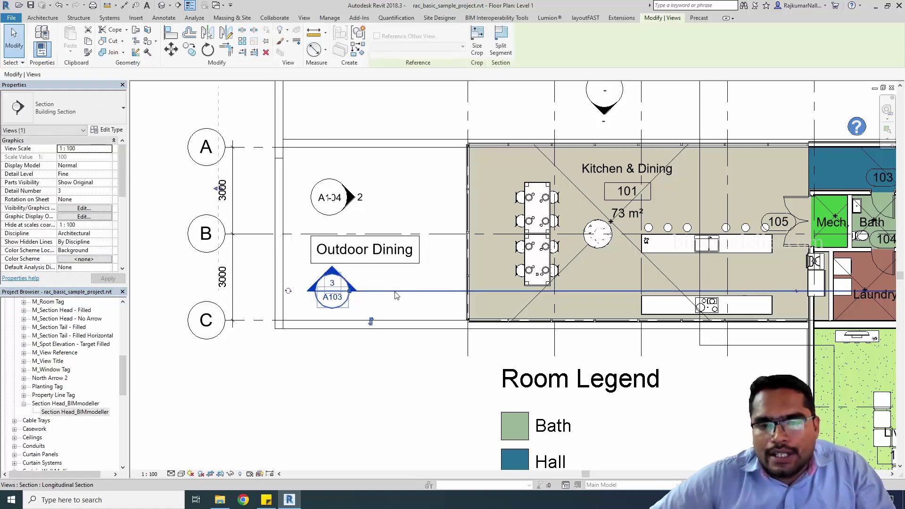
{"action": "left_click", "coordinate": [111, 130]}
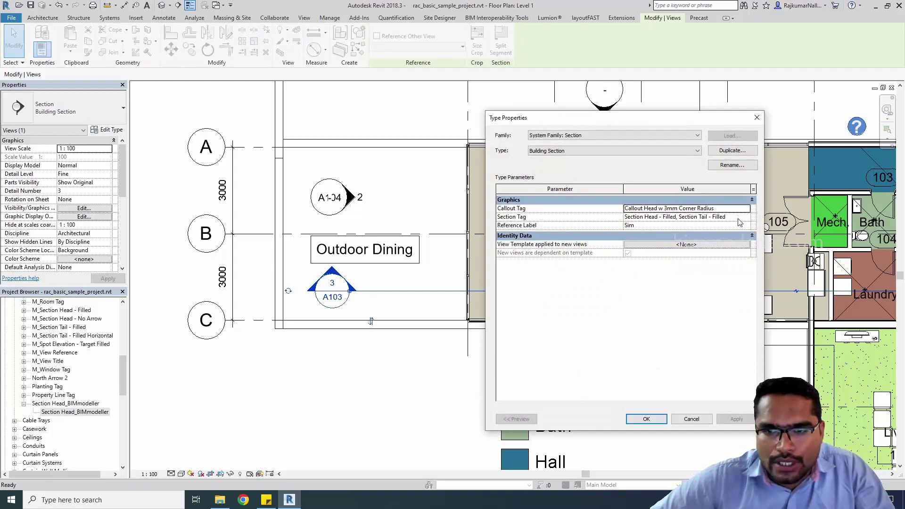
{"action": "left_click_drag", "start_coordinate": [639, 123], "coordinate": [378, 128]}
{"action": "left_click", "coordinate": [449, 221]}
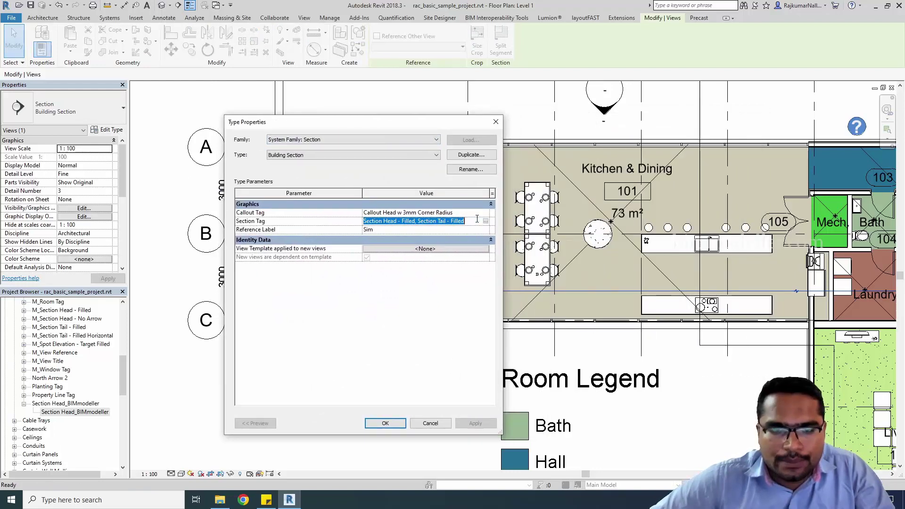
{"action": "left_click", "coordinate": [487, 221]}
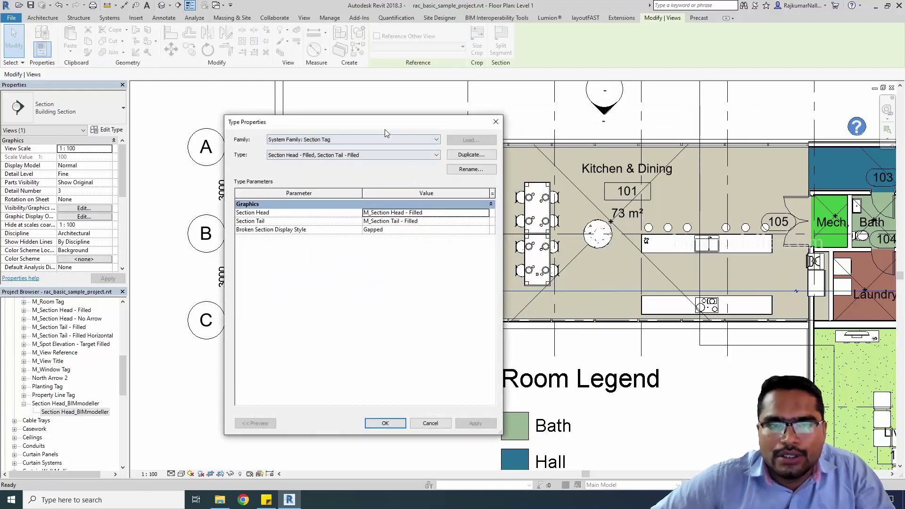
{"action": "left_click_drag", "start_coordinate": [385, 130], "coordinate": [685, 128]}
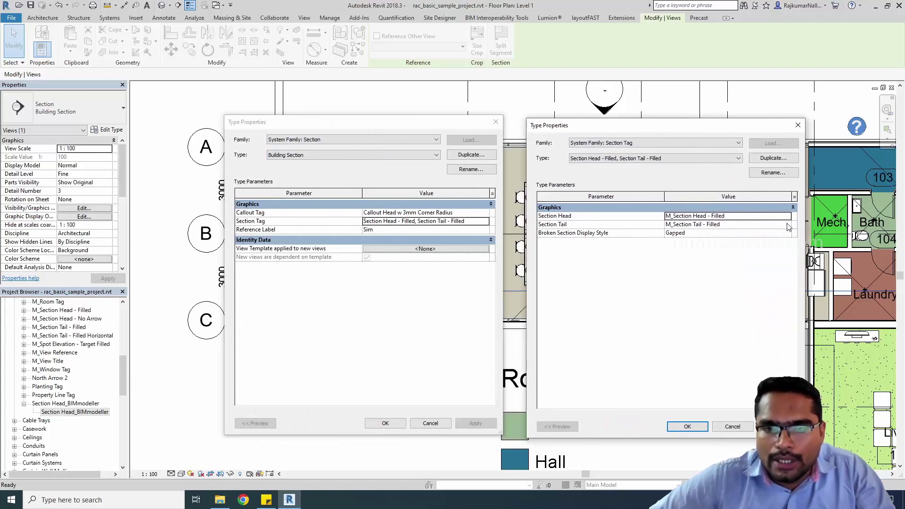
Step: Duplicate the section tag type as Section Head - Filled, Section Tail - Filled_BM
{"action": "left_click", "coordinate": [789, 216]}
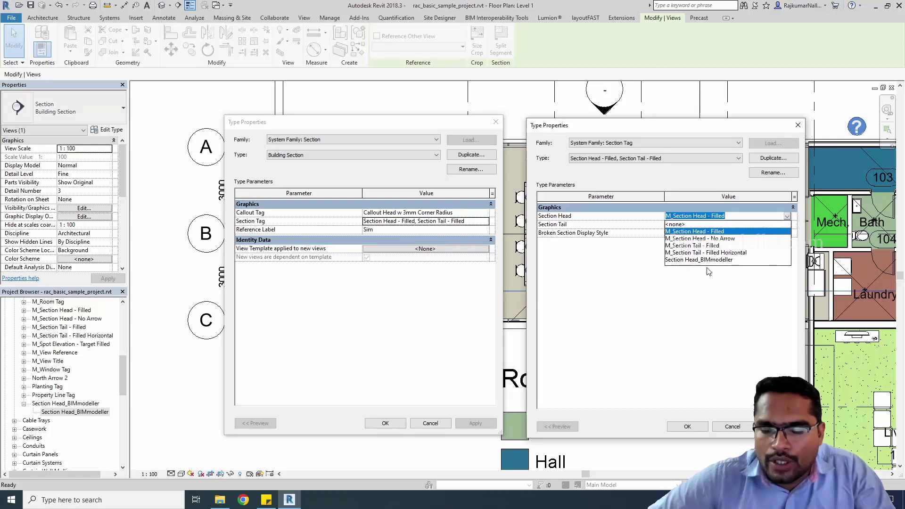
{"action": "left_click", "coordinate": [762, 198]}
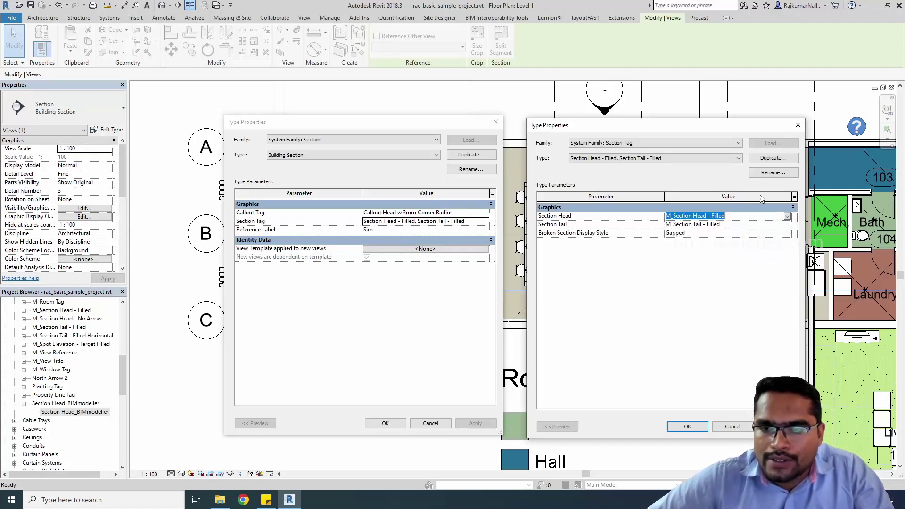
{"action": "left_click", "coordinate": [765, 159]}
{"action": "left_click", "coordinate": [691, 275]}
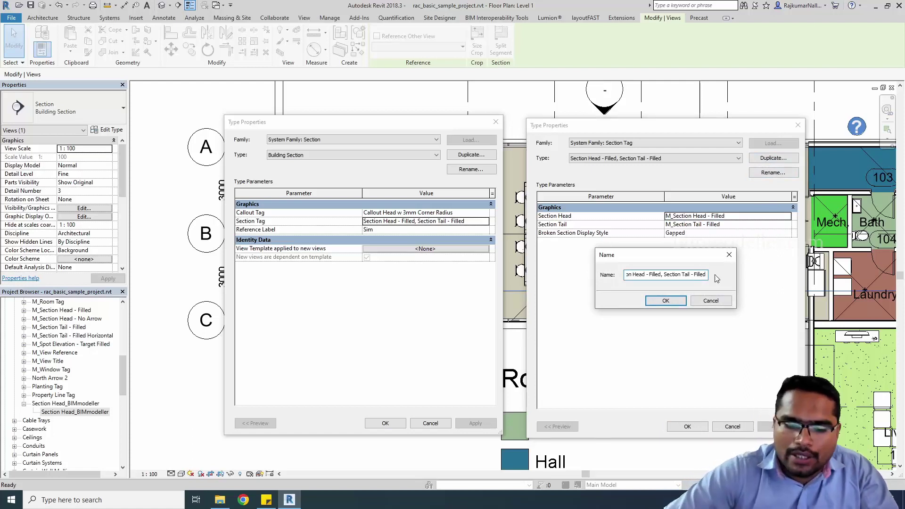
{"action": "type", "text": "_BM"}
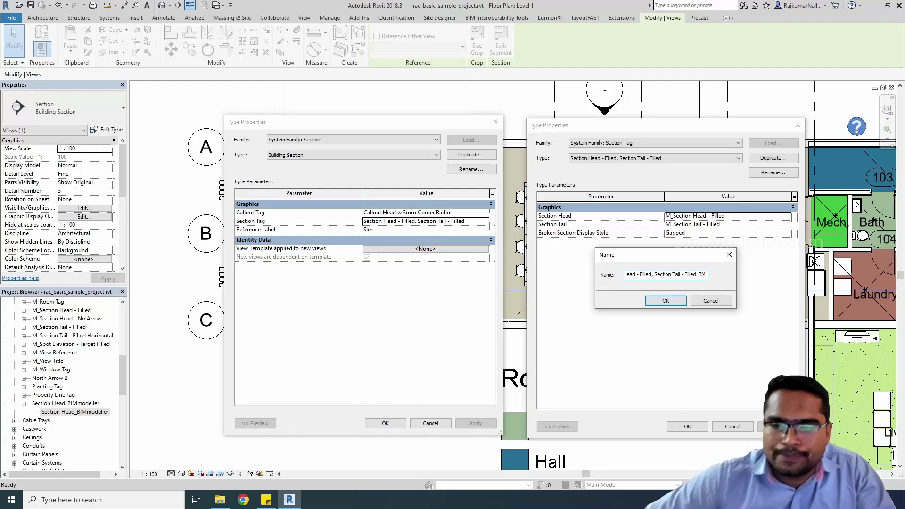
{"action": "left_click", "coordinate": [663, 301]}
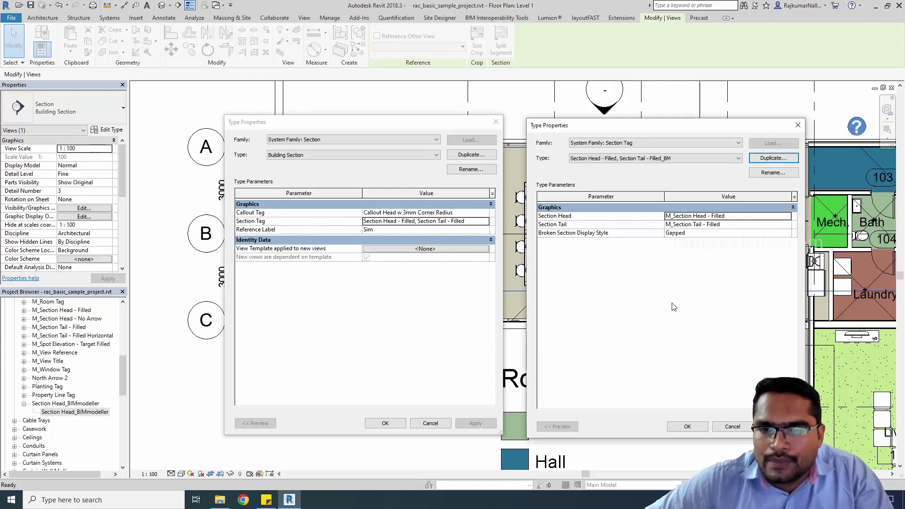
Step: Set the new tag's Section Head to Section Head_BIMmodeller, keeping the tail unchanged
{"action": "left_click", "coordinate": [787, 218]}
{"action": "left_click", "coordinate": [737, 260]}
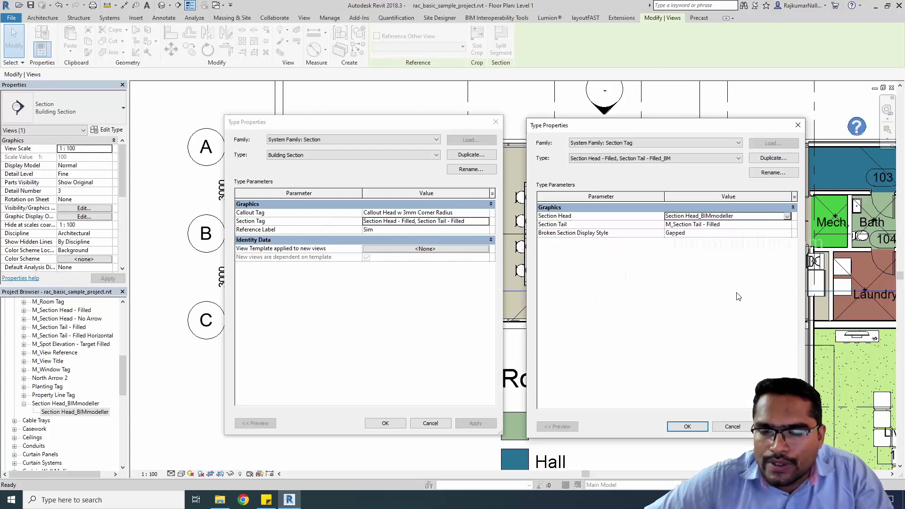
{"action": "left_click", "coordinate": [732, 224]}
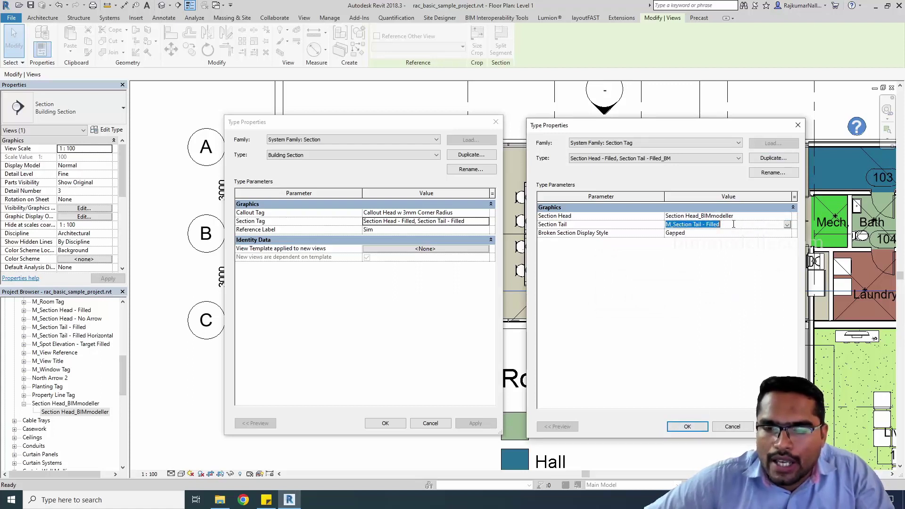
{"action": "left_click", "coordinate": [662, 315]}
{"action": "left_click", "coordinate": [688, 427]}
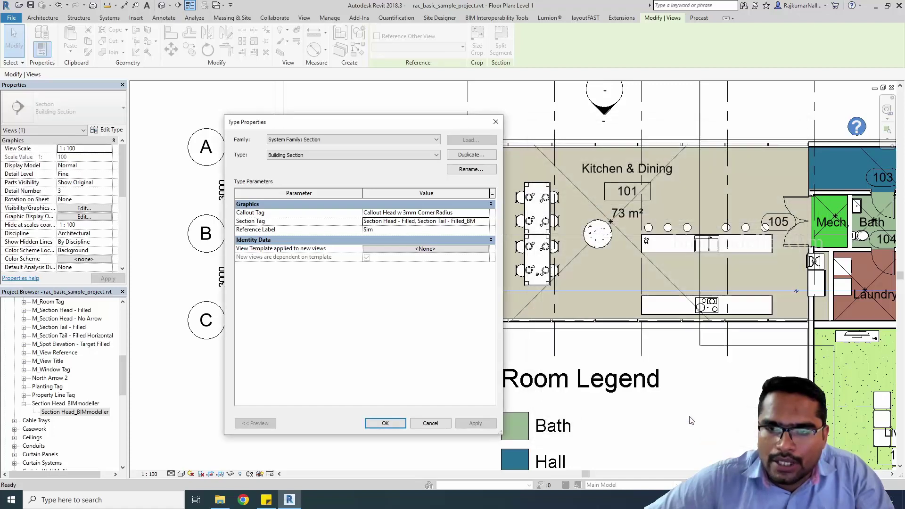
Step: Accept Building Section type properties so the Outdoor Dining mark shows the filled head, 3- A103
{"action": "left_click", "coordinate": [481, 222]}
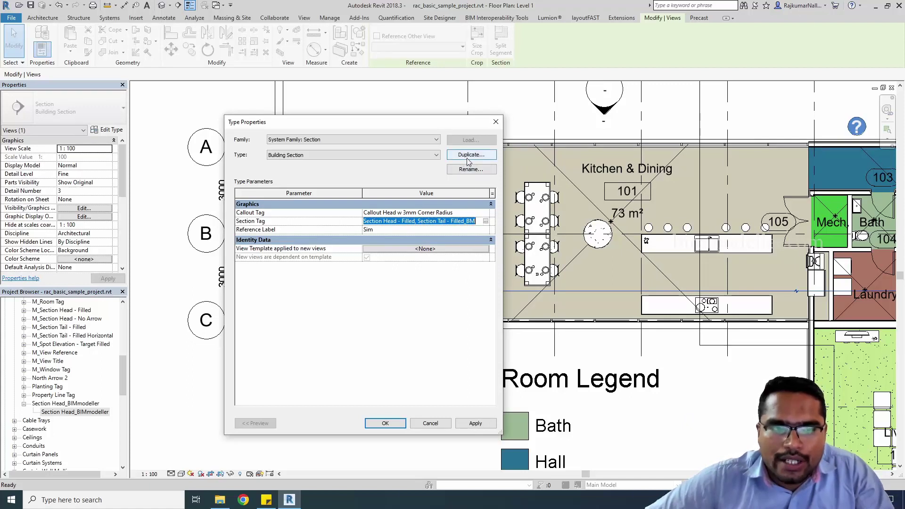
{"action": "left_click_drag", "start_coordinate": [423, 129], "coordinate": [397, 196]}
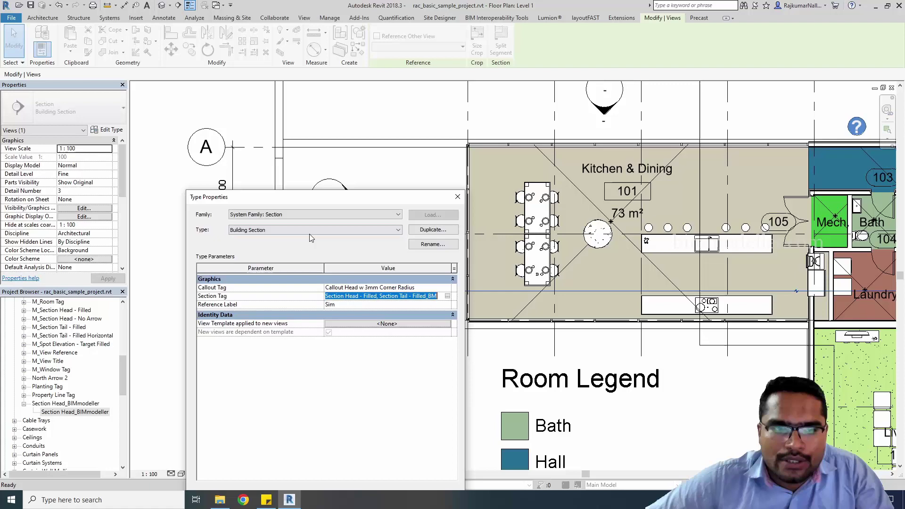
{"action": "left_click", "coordinate": [261, 235]}
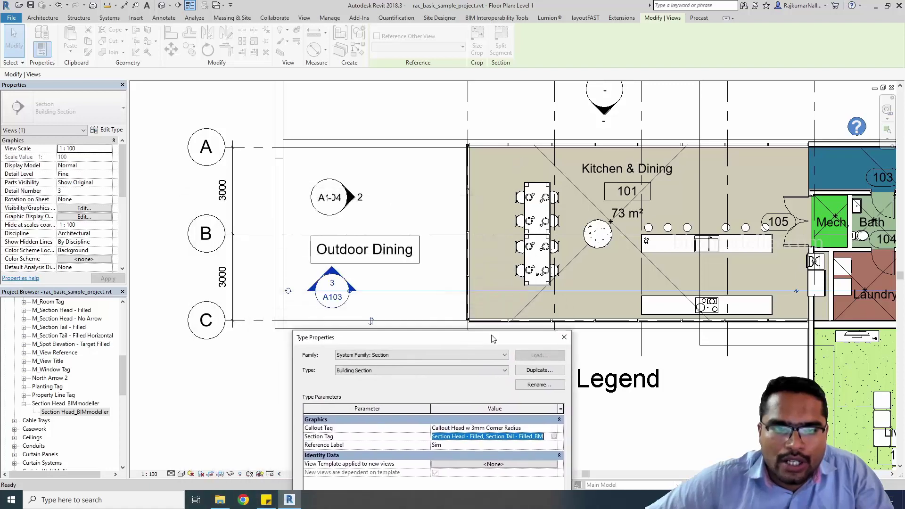
{"action": "left_click_drag", "start_coordinate": [385, 198], "coordinate": [486, 122]}
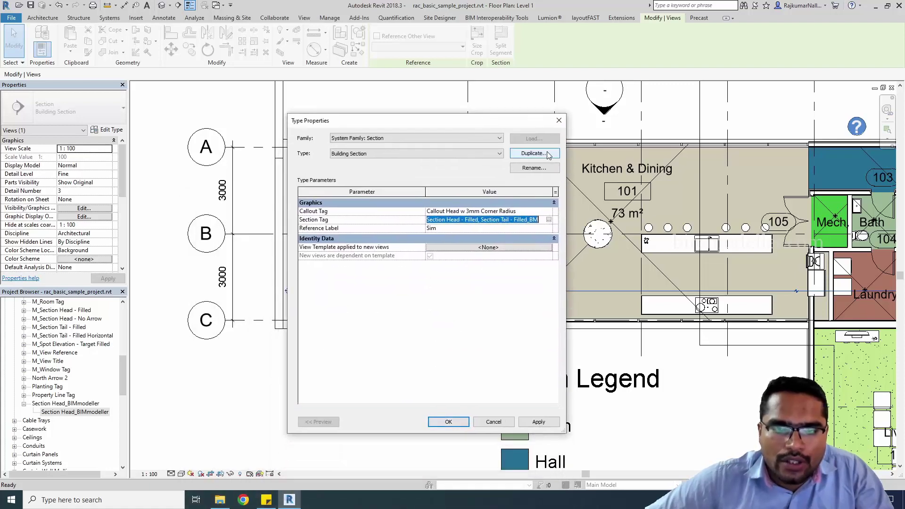
{"action": "left_click", "coordinate": [460, 422]}
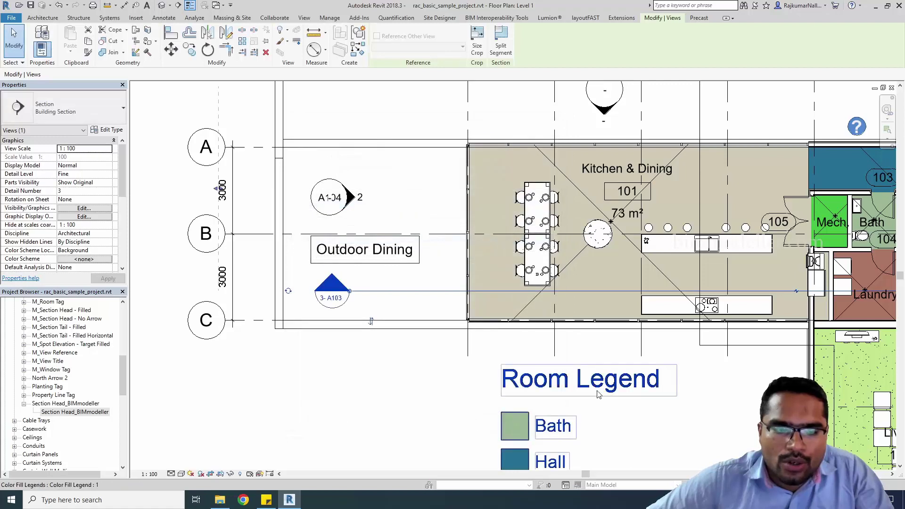
{"action": "left_click", "coordinate": [396, 390]}
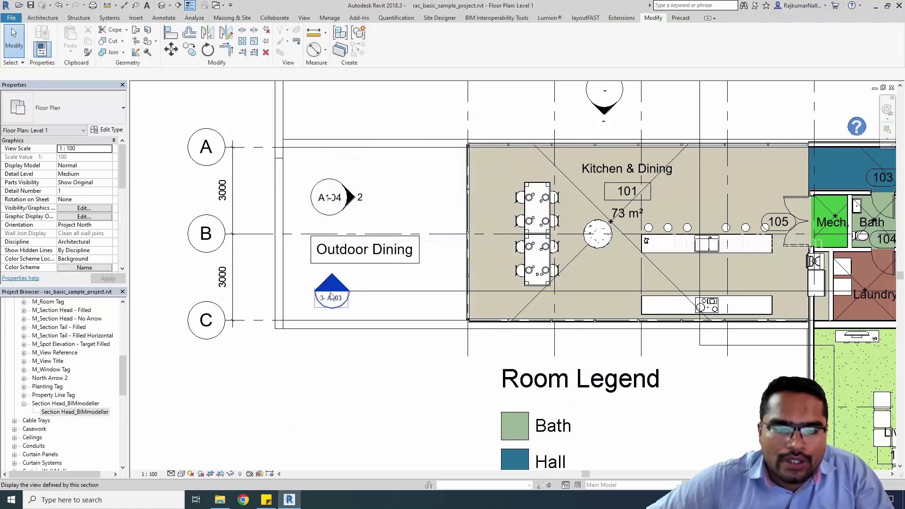
{"action": "scroll", "coordinate": [354, 279], "scroll_direction": "up", "scroll_amount": 2}
{"action": "scroll", "coordinate": [319, 313], "scroll_direction": "down", "scroll_amount": 2}
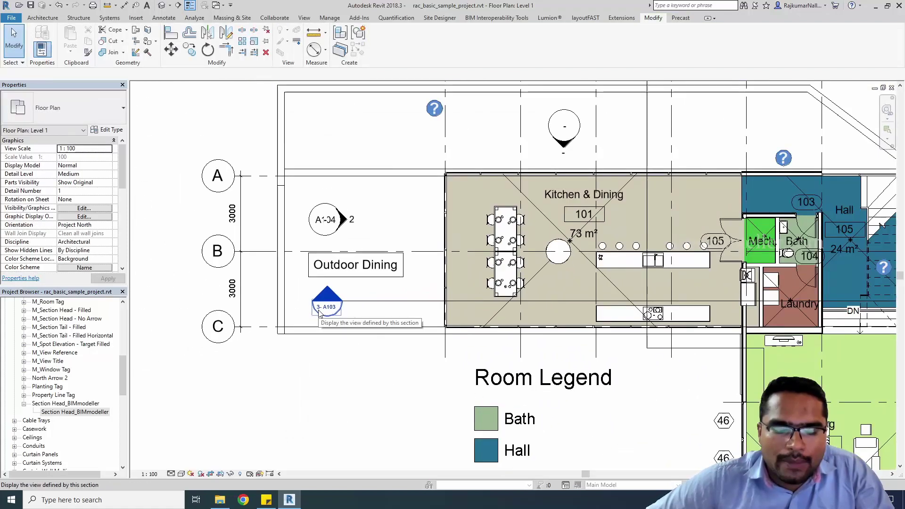
{"action": "scroll", "coordinate": [325, 315], "scroll_direction": "down", "scroll_amount": 2}
{"action": "scroll", "coordinate": [490, 127], "scroll_direction": "up", "scroll_amount": 1}
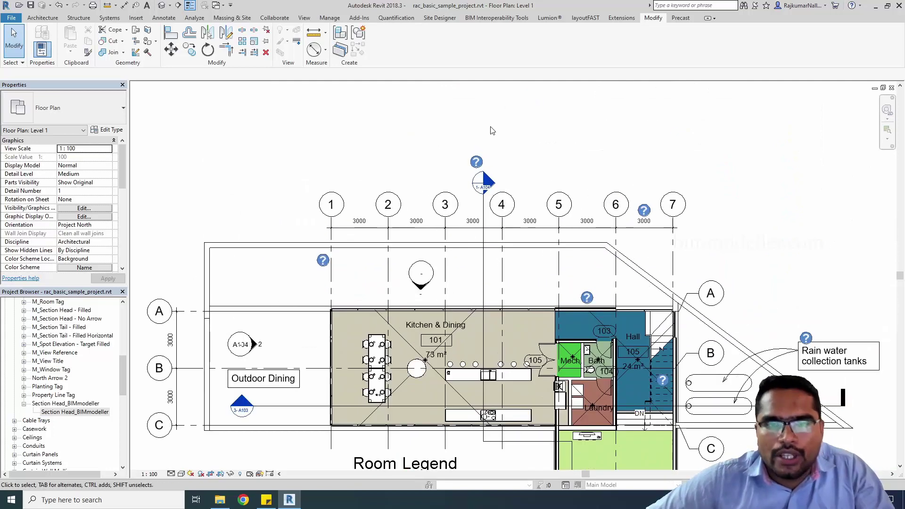
{"action": "middle_click_drag", "start_coordinate": [314, 364], "coordinate": [468, 308]}
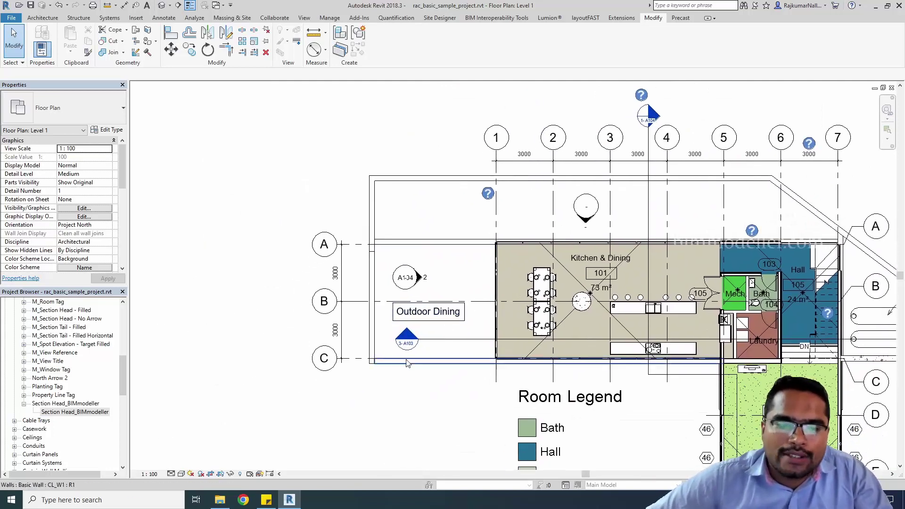
{"action": "scroll", "coordinate": [390, 370], "scroll_direction": "up", "scroll_amount": 2}
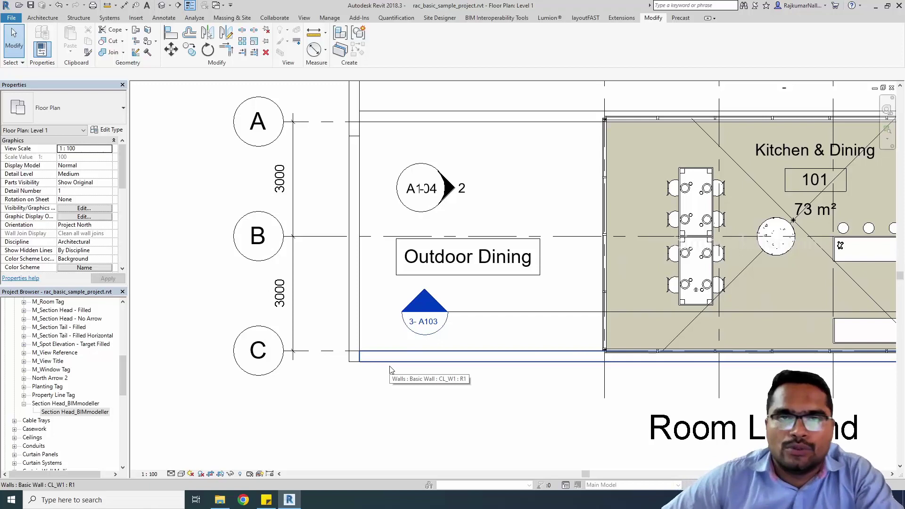